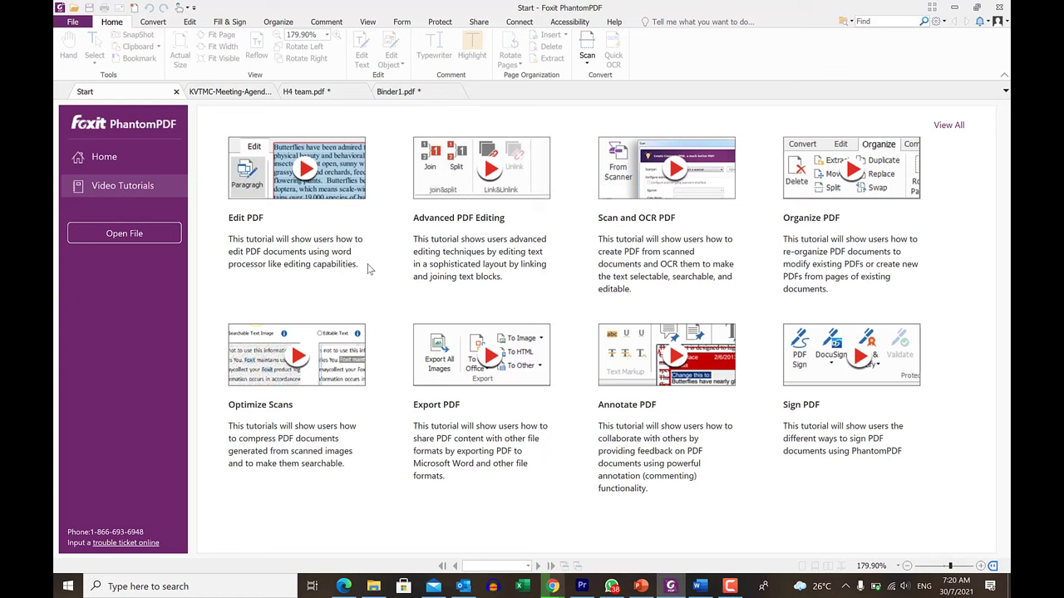
- Bring up the KVTMC meeting agenda PDF and look over its first page with the Hand tool
click(216, 91)
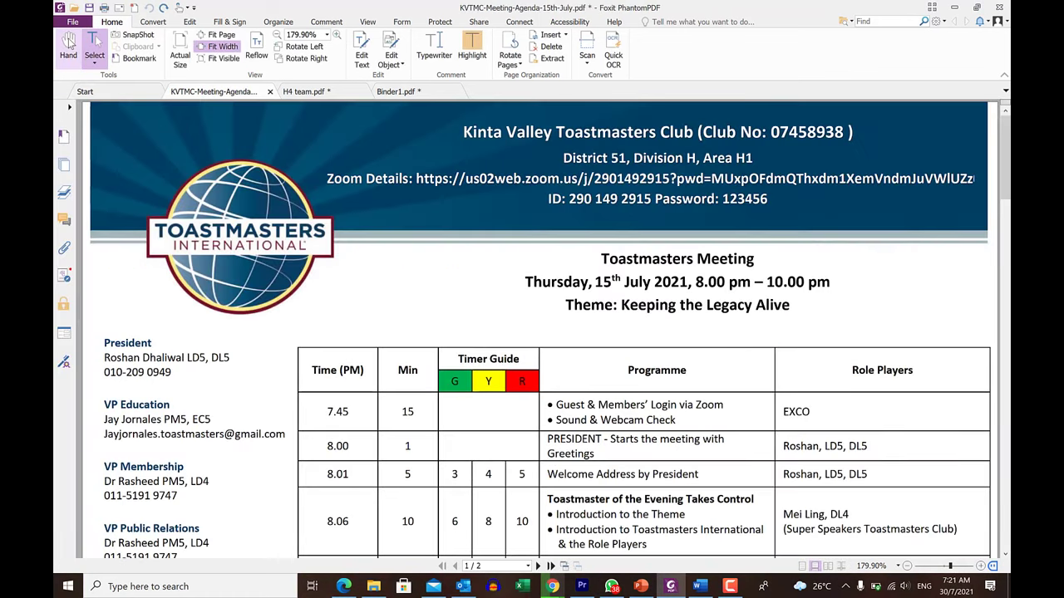
click(68, 41)
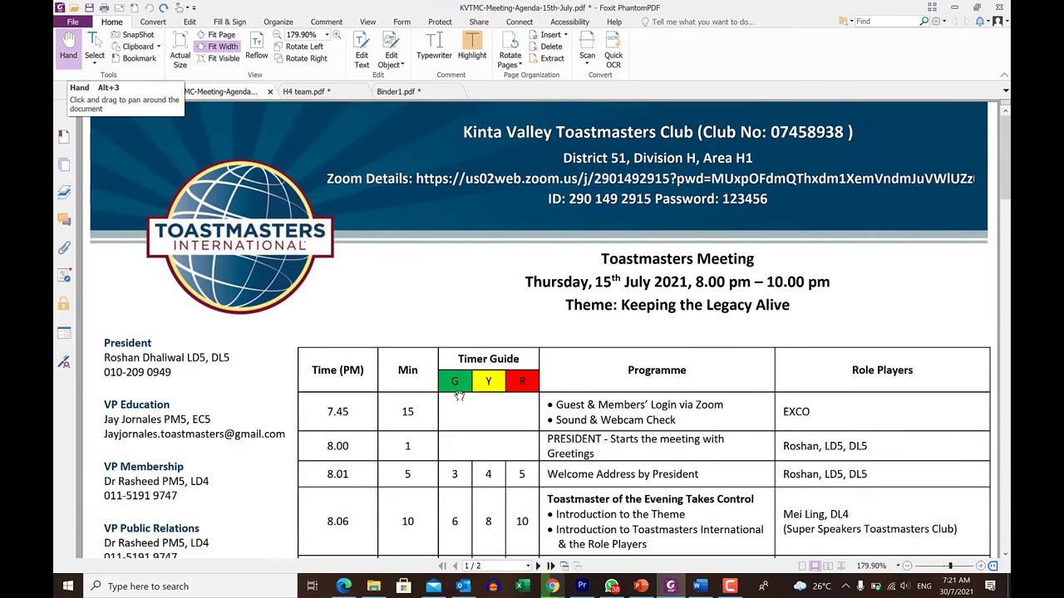
scroll(449, 328, down, 3)
scroll(450, 328, down, 1)
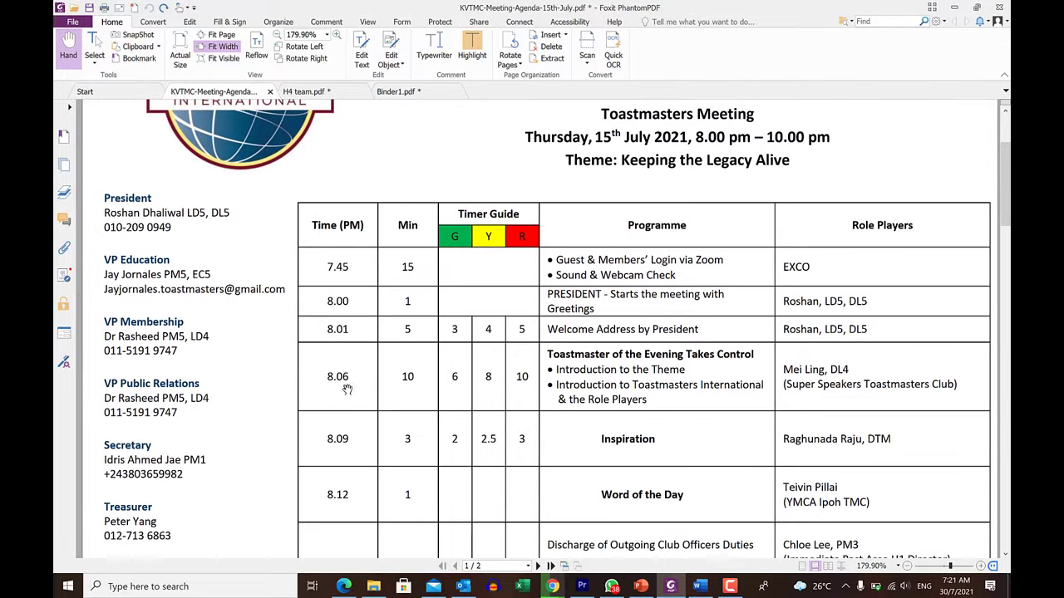
scroll(461, 261, up, 3)
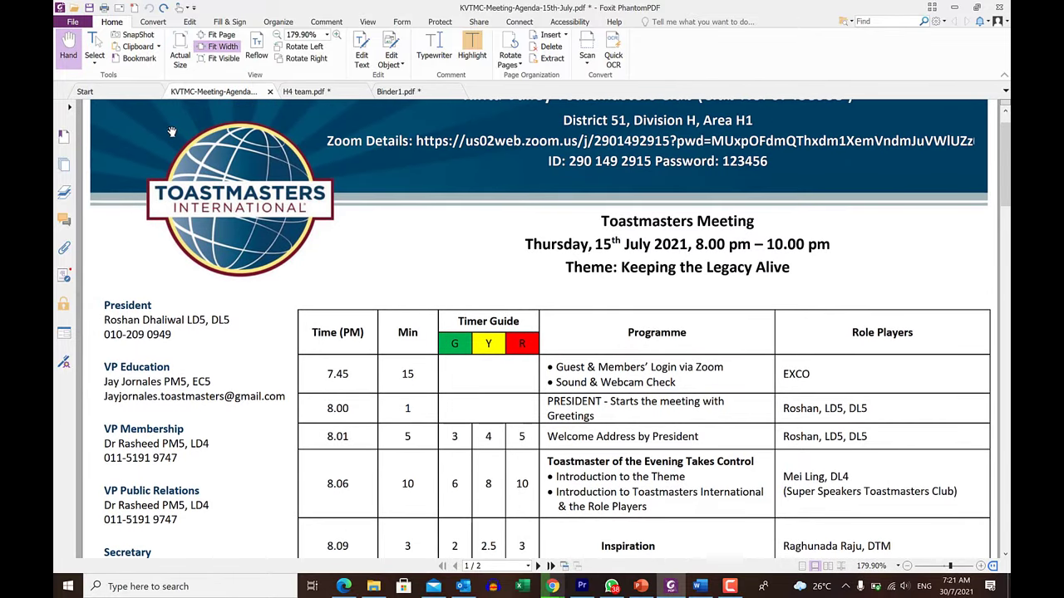
- Select part of the officer's name under VP Education in the agenda with the Select tool
click(96, 50)
drag(136, 381, 187, 381)
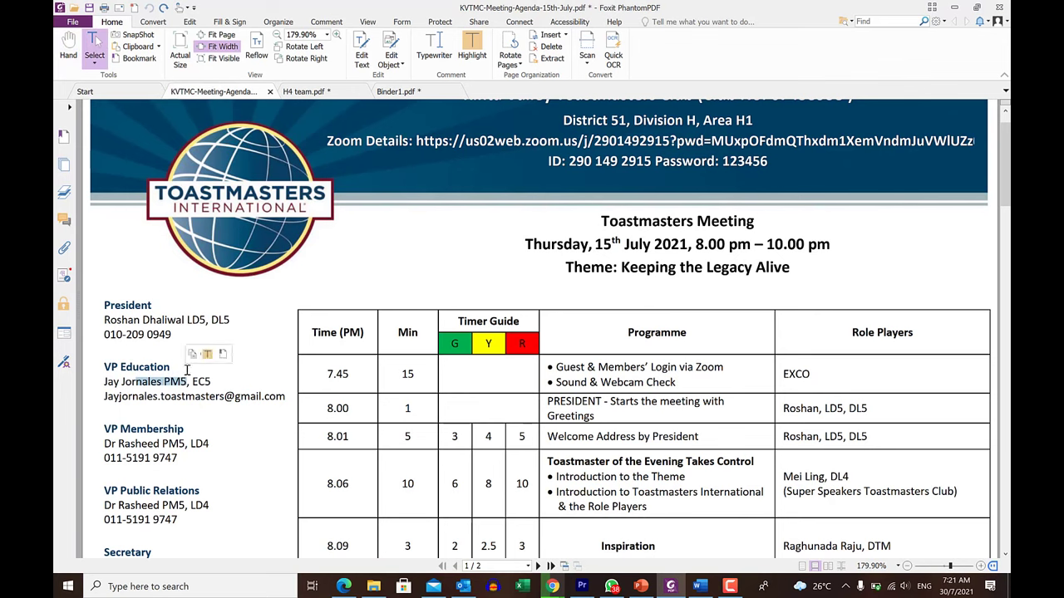
- Capture a snapshot of the agenda's programme table, paste it into the blank Word document, and leave snapshot mode in the PDF
click(142, 35)
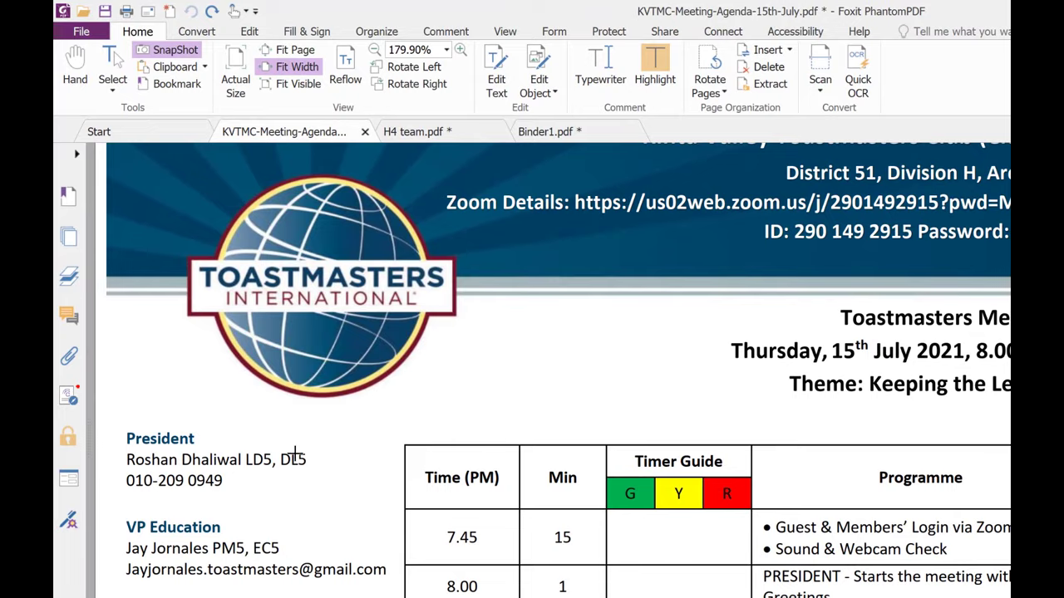
drag(342, 411, 906, 582)
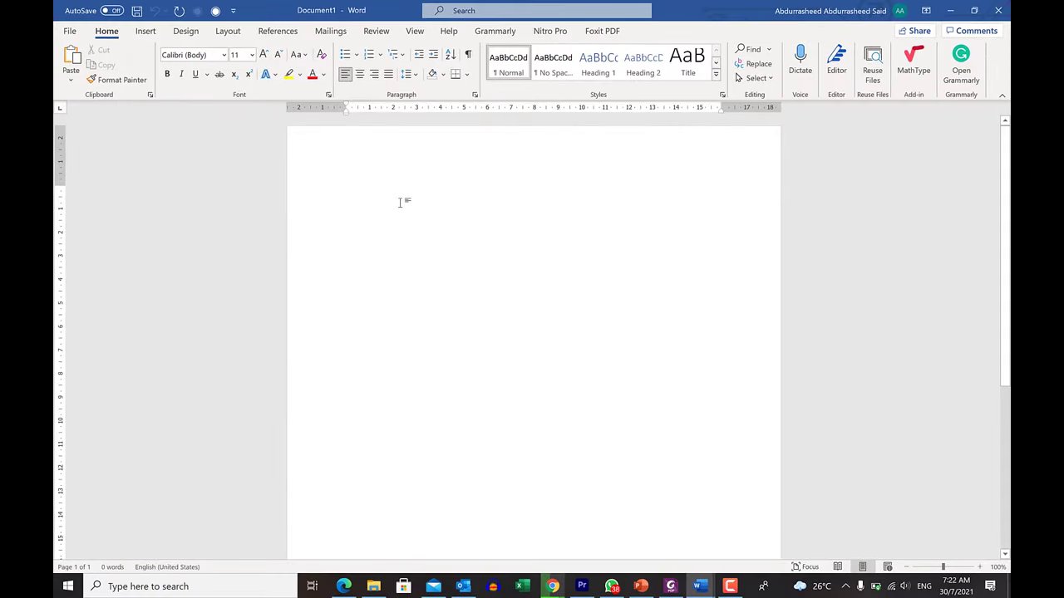
right_click(400, 202)
click(436, 269)
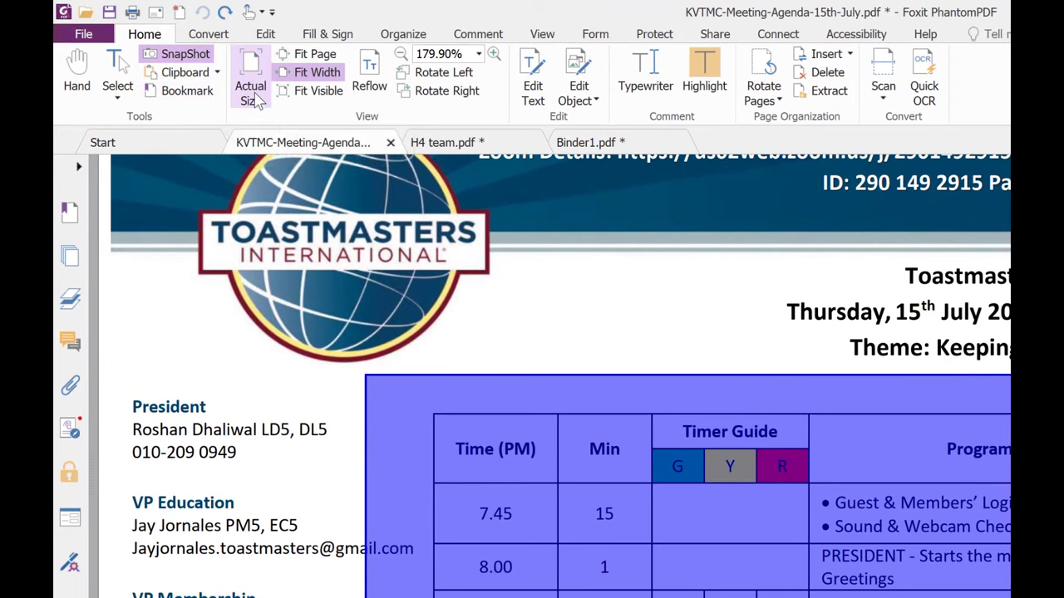
key(Escape)
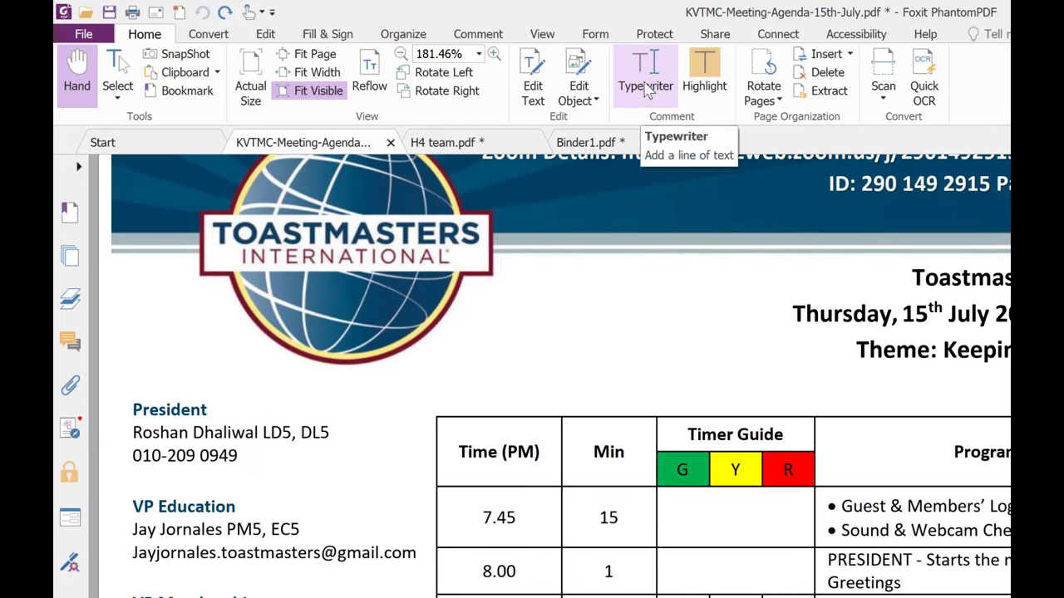
- Highlight part of the officer's name under VP Education in the meeting agenda
click(705, 83)
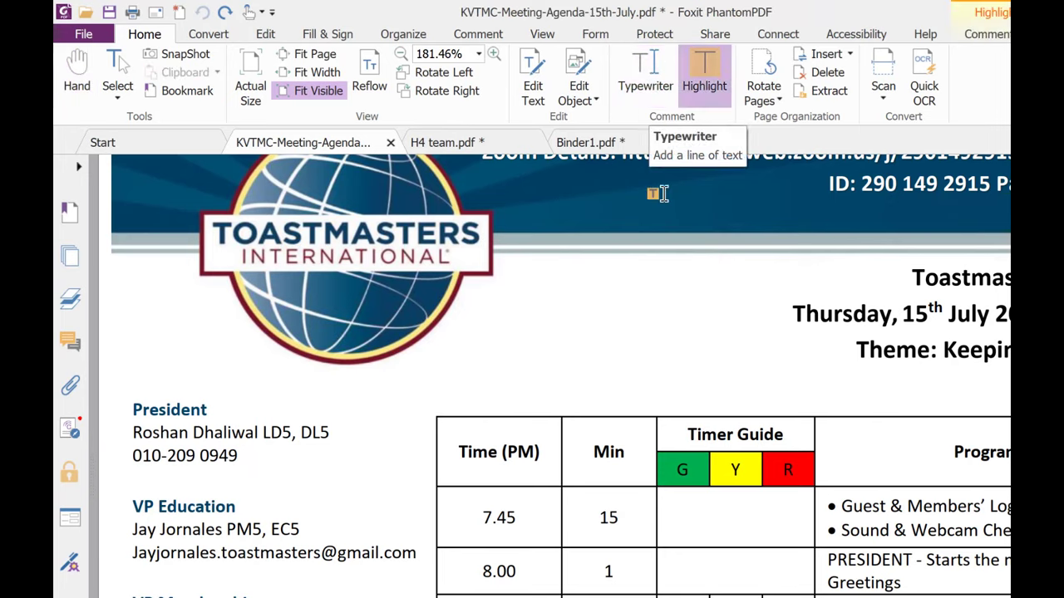
drag(148, 532, 253, 536)
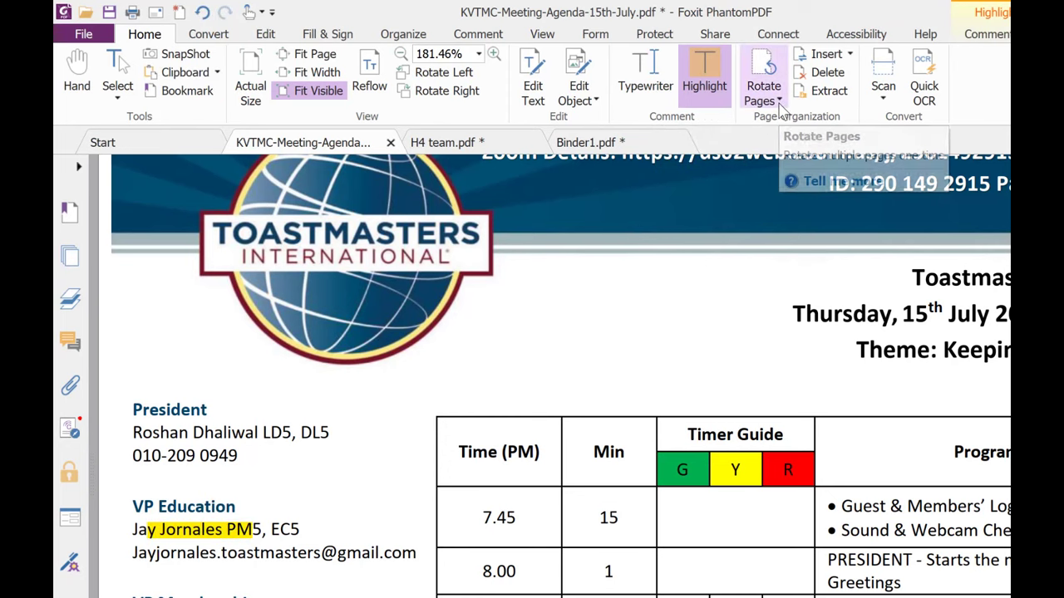
click(847, 59)
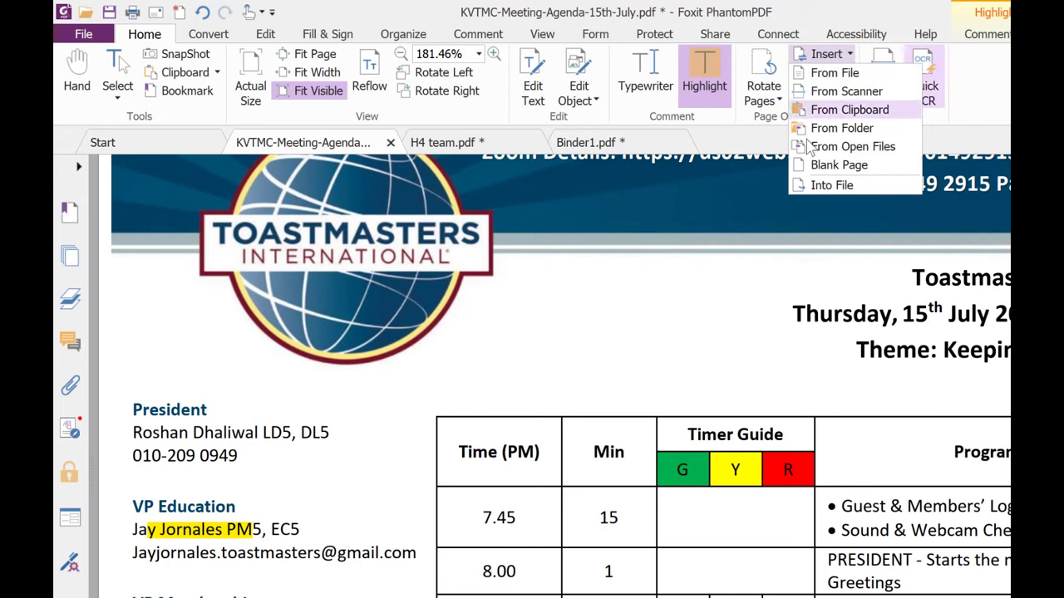
click(826, 53)
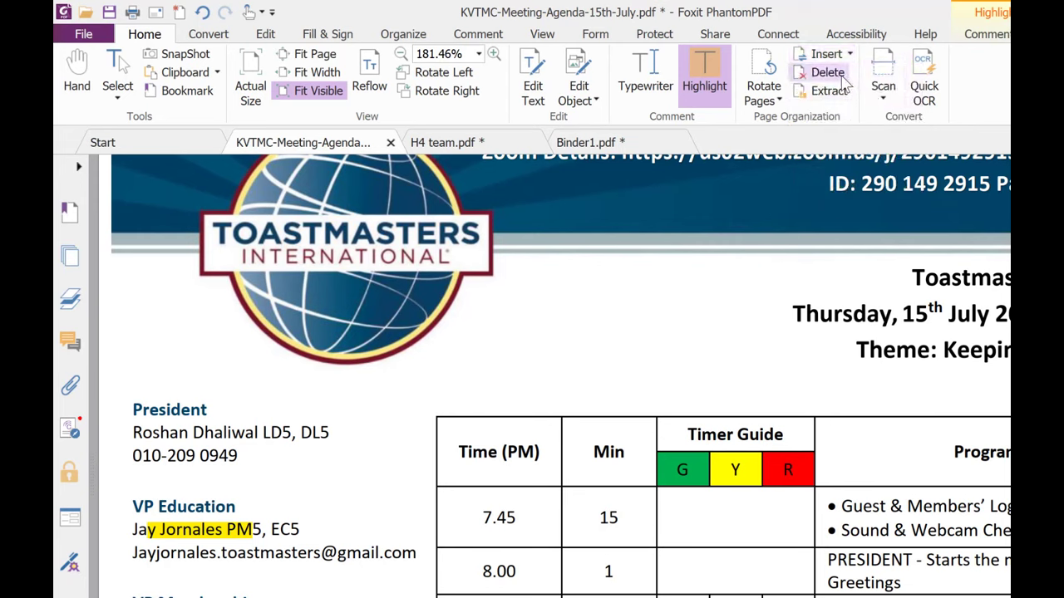
scroll(841, 83, down, 2)
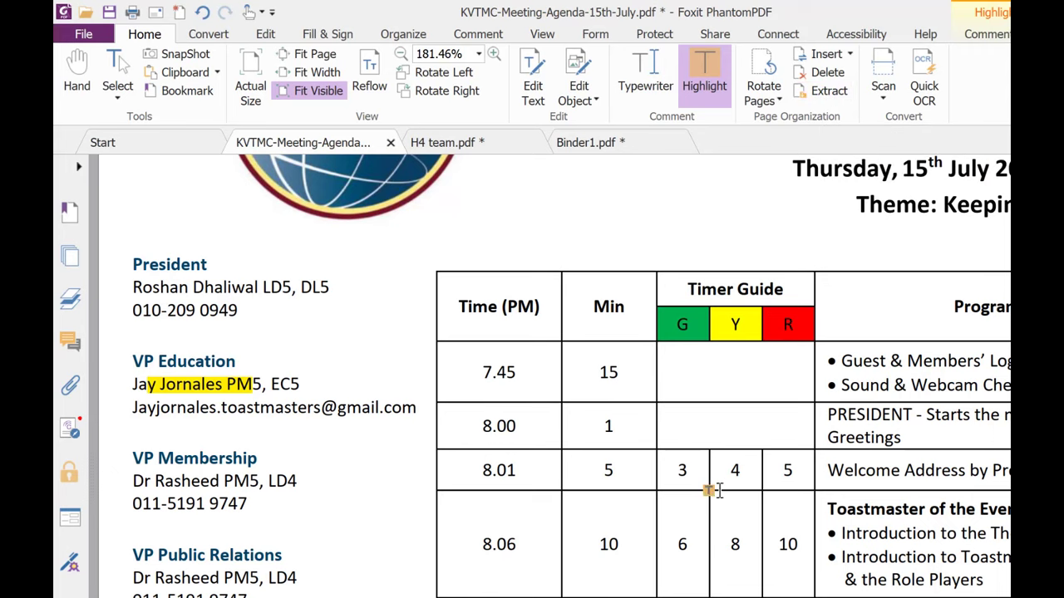
scroll(731, 499, down, 6)
scroll(756, 540, down, 3)
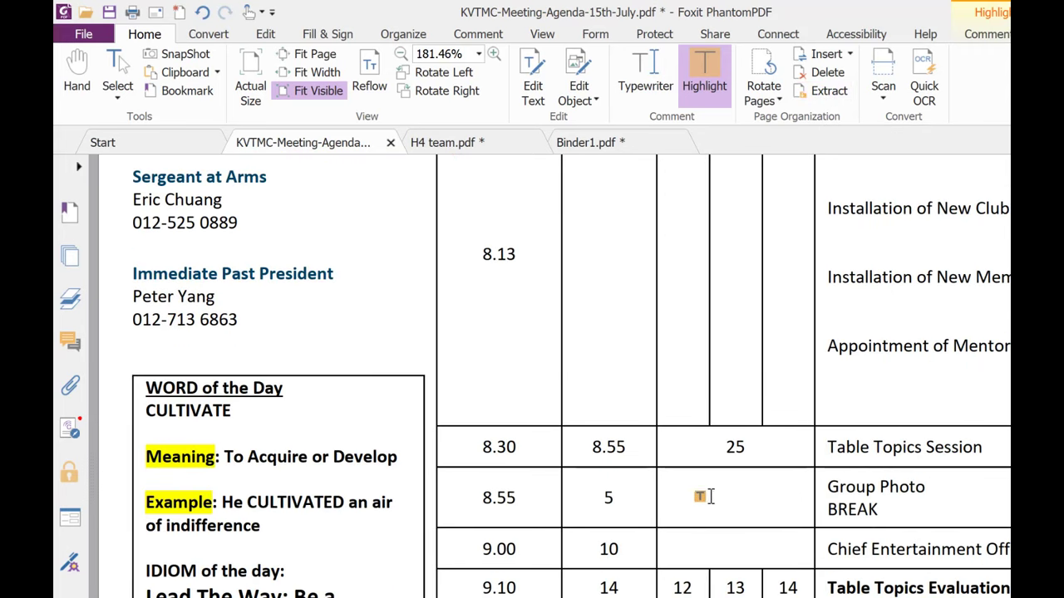
scroll(706, 441, up, 5)
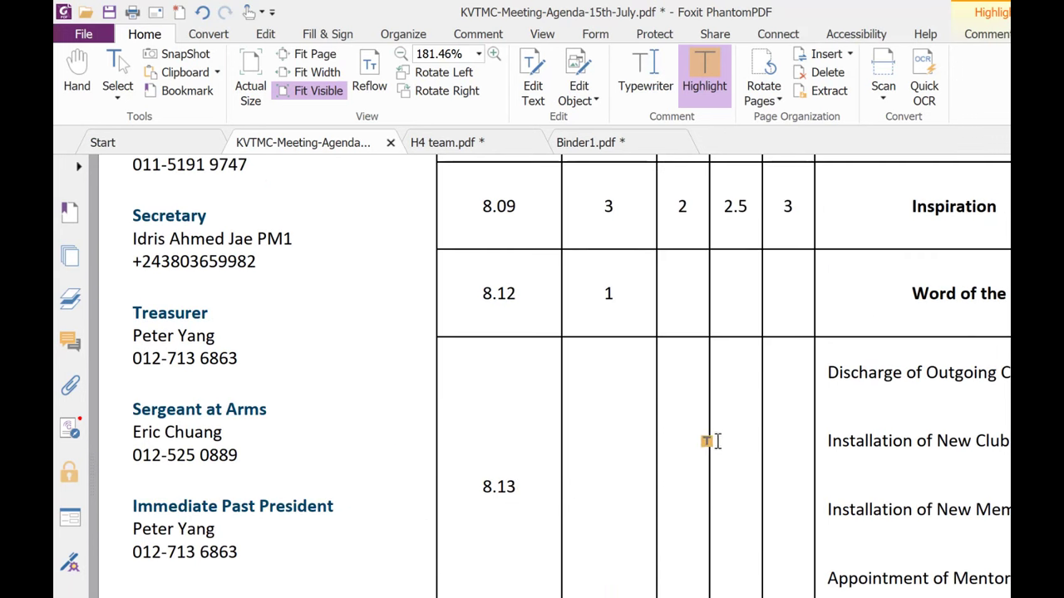
- Start combining files into a single PDF and add JIAC AGENDA. (1), JIAC AGENDA. and KVTMC-Meeting-Agenda-15th-July from the Desktop
click(209, 35)
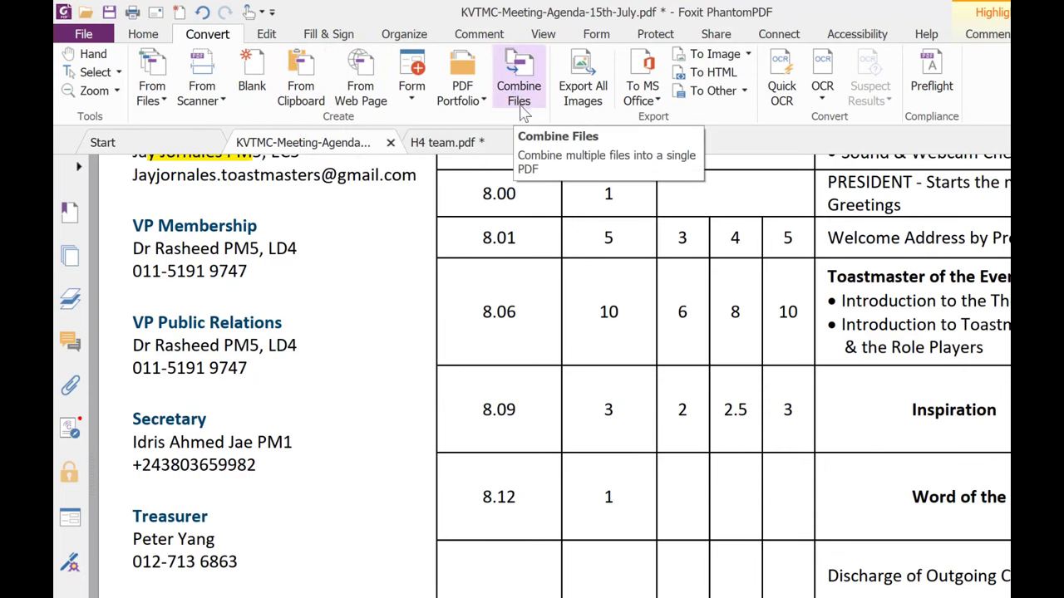
click(518, 92)
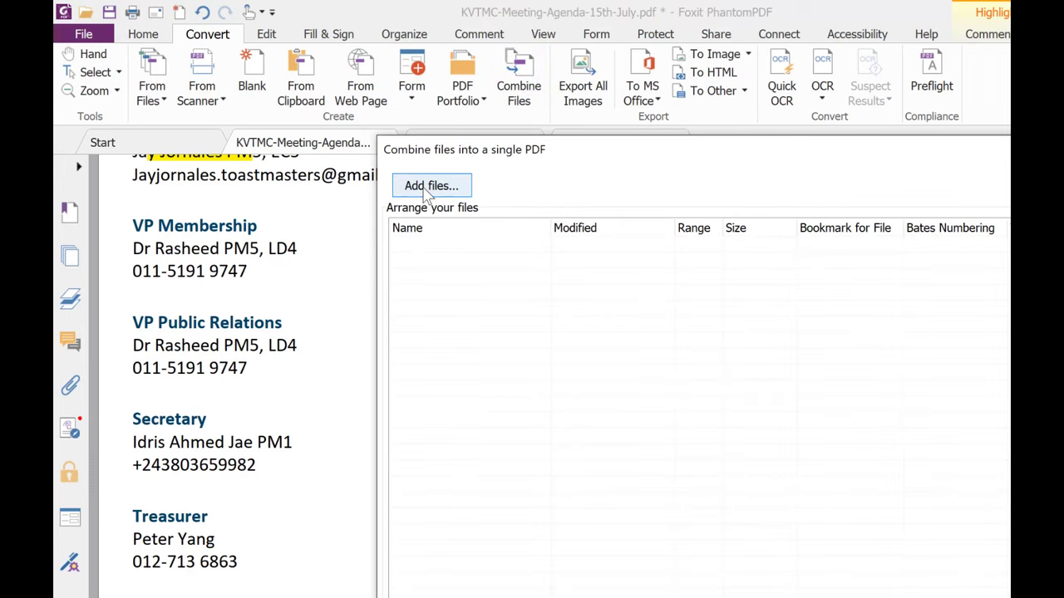
click(426, 188)
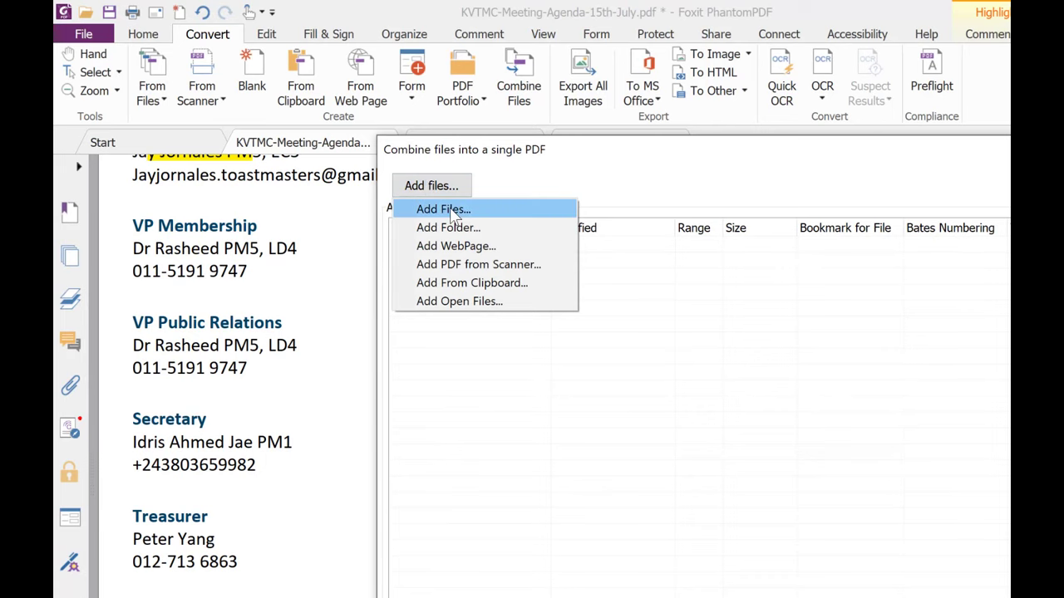
click(451, 208)
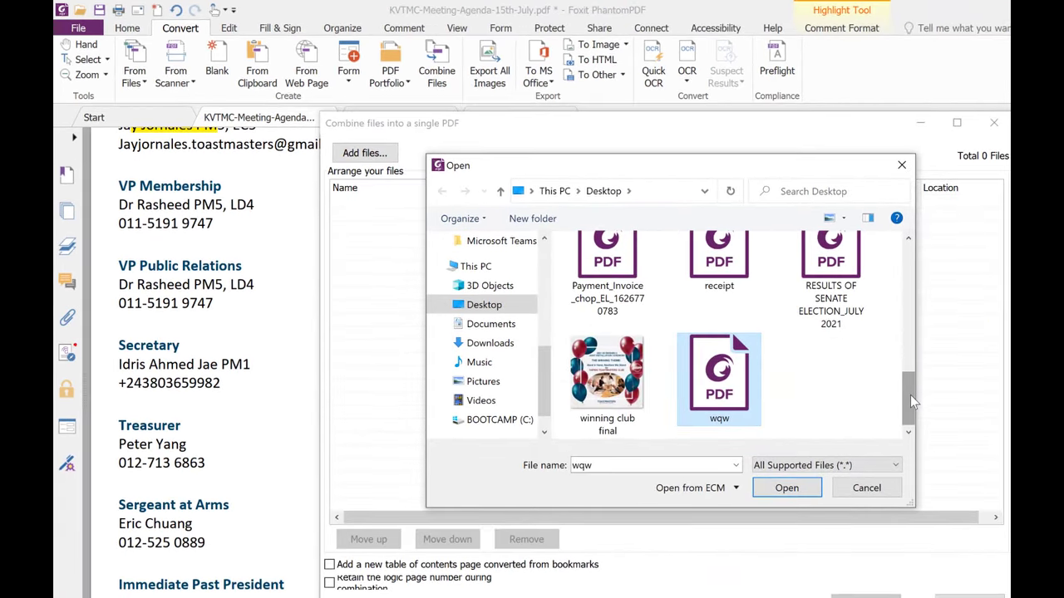
drag(910, 395, 905, 353)
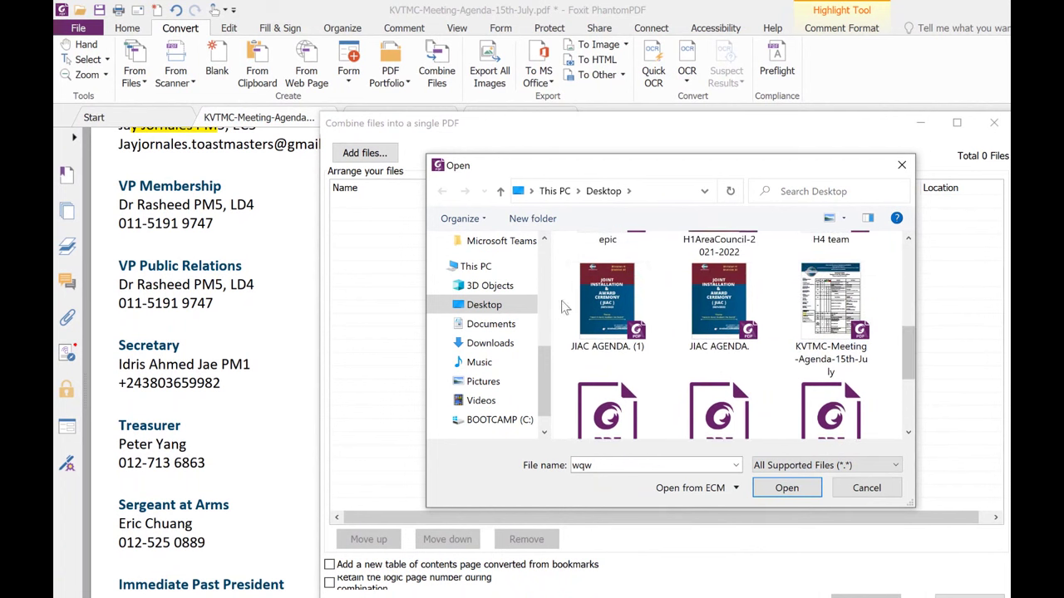
click(598, 323)
ctrl+click(707, 324)
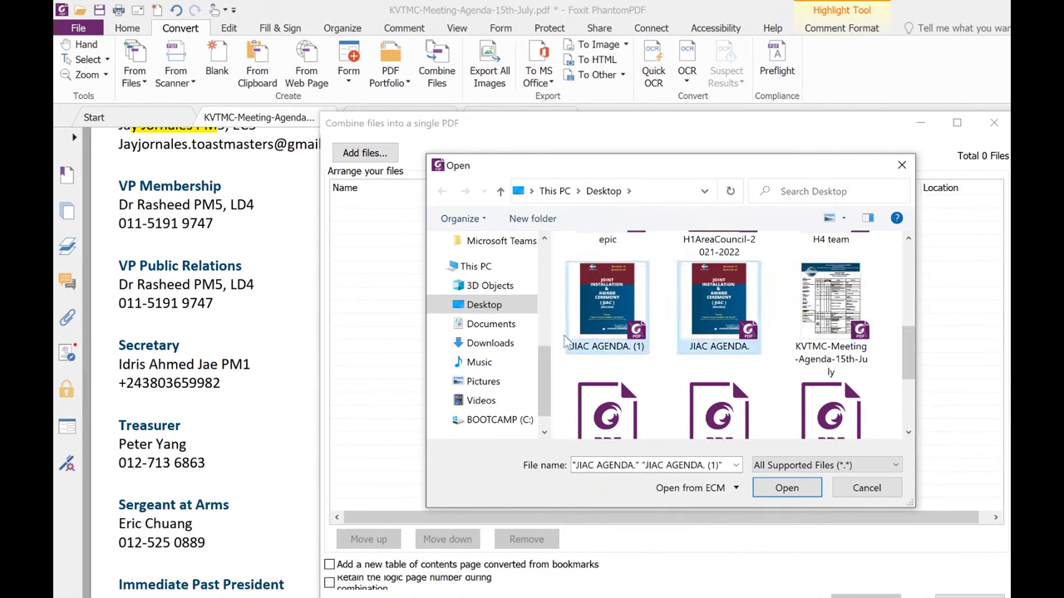
ctrl+click(716, 328)
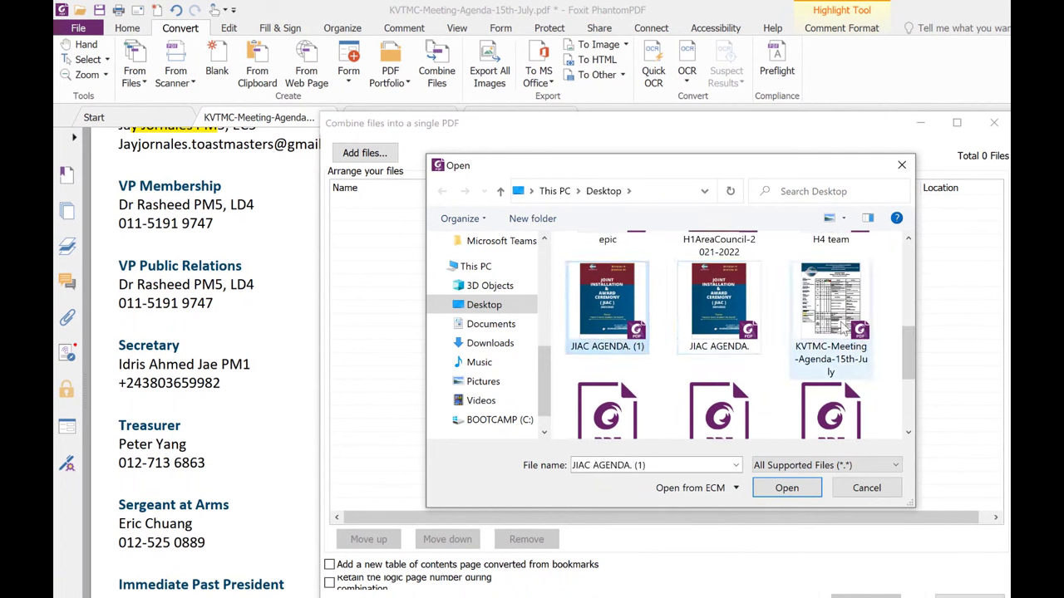
ctrl+click(835, 325)
ctrl+click(722, 307)
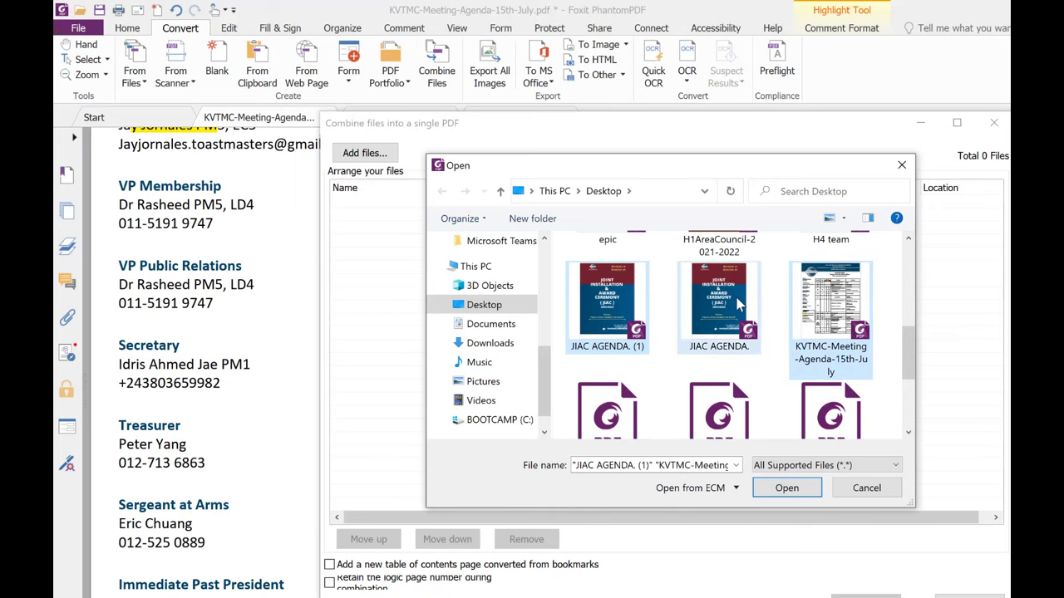
click(814, 487)
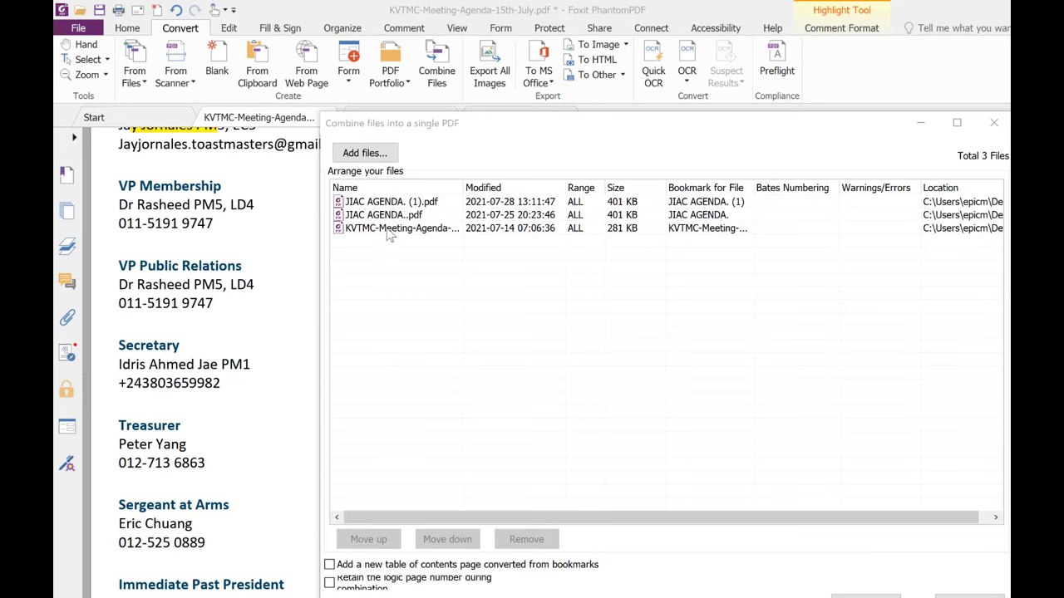
- Arrange the files with the KVTMC meeting agenda first, JIAC AGENDA. (1) second and JIAC AGENDA. last, and combine them into one PDF
drag(380, 203, 385, 235)
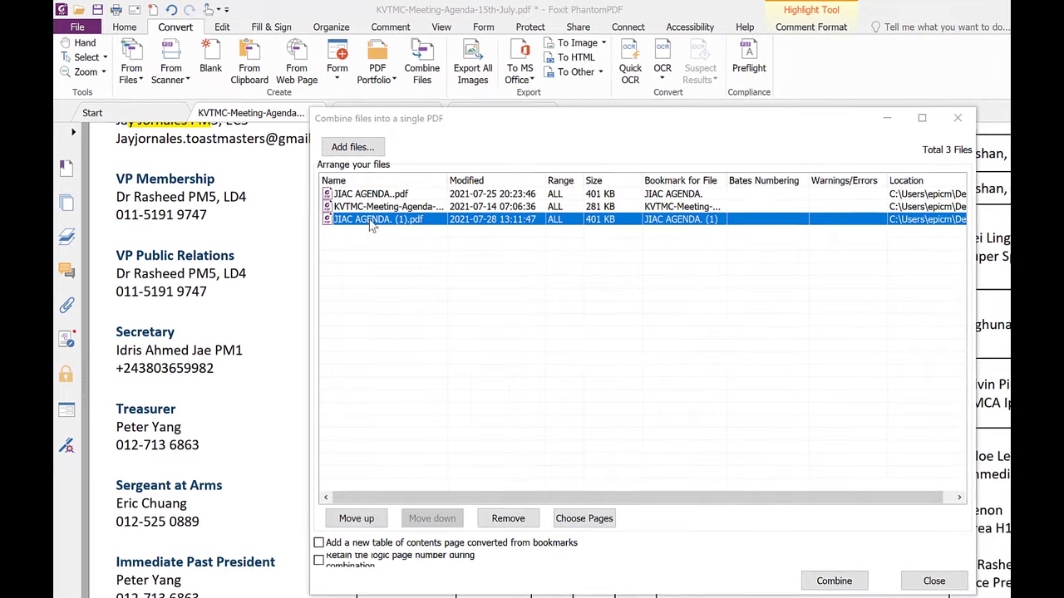
click(366, 206)
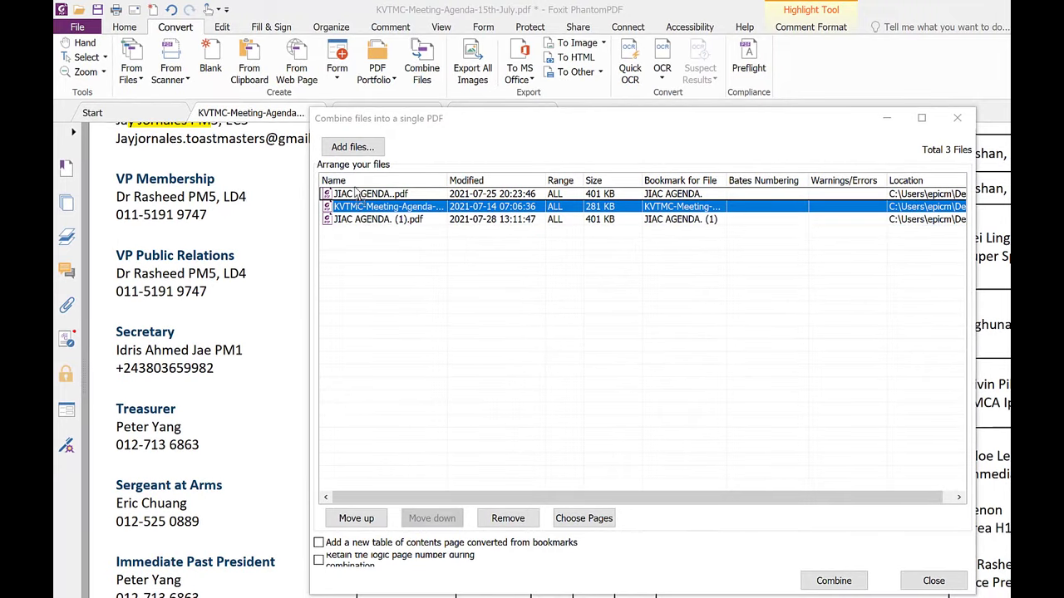
click(357, 193)
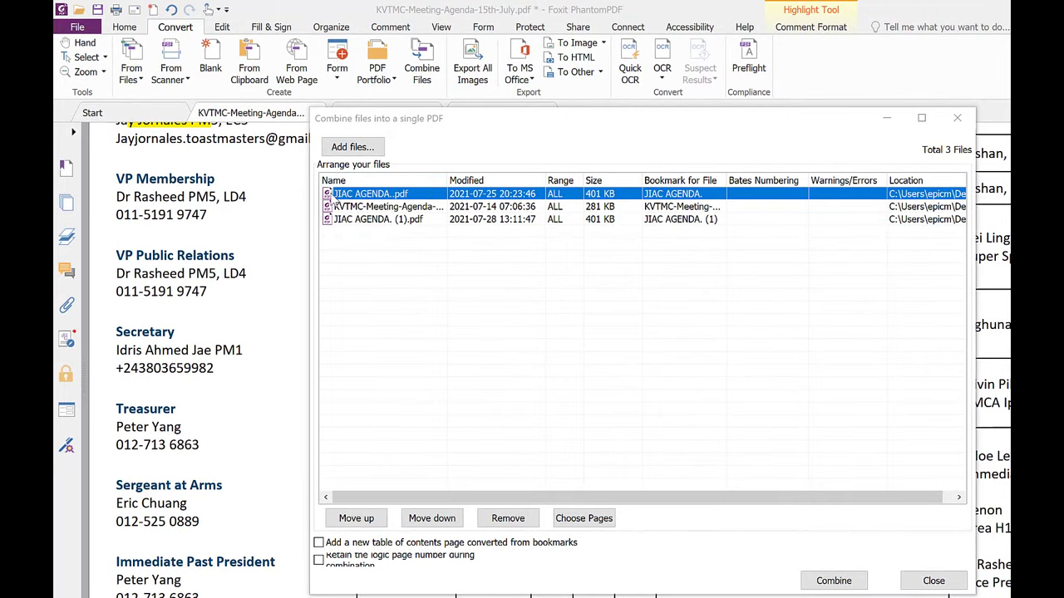
double_click(431, 517)
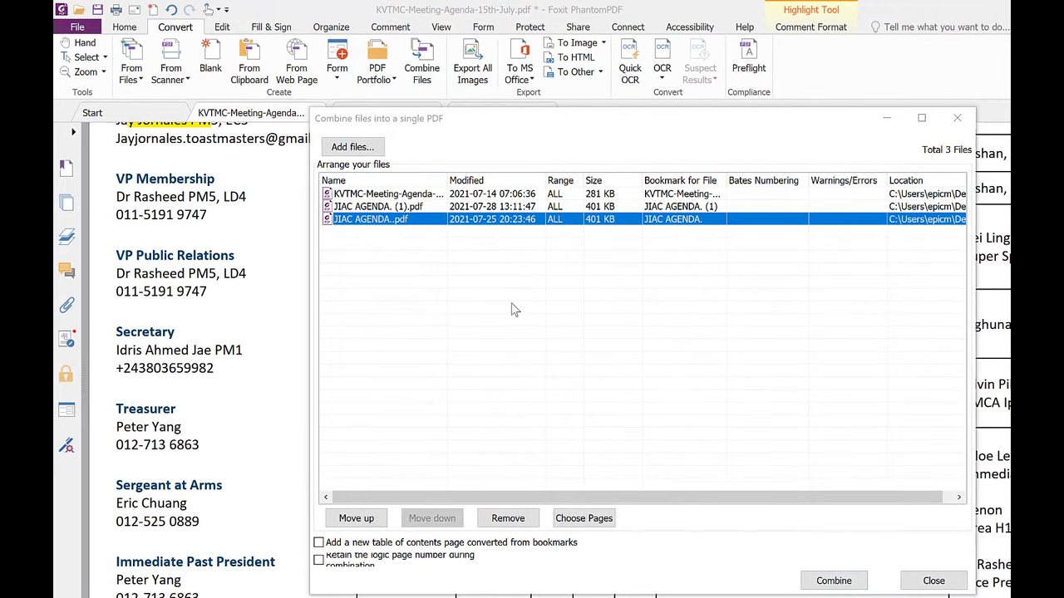
click(833, 581)
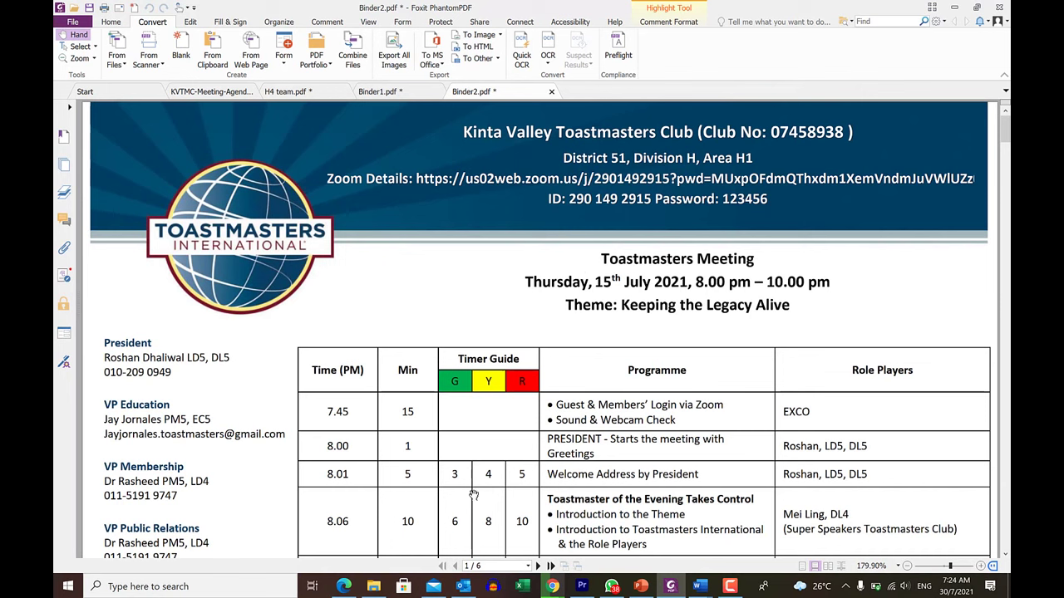
- Look through the combined PDF from the meeting agenda to the ceremony programme on the last page
scroll(532, 382, down, 3)
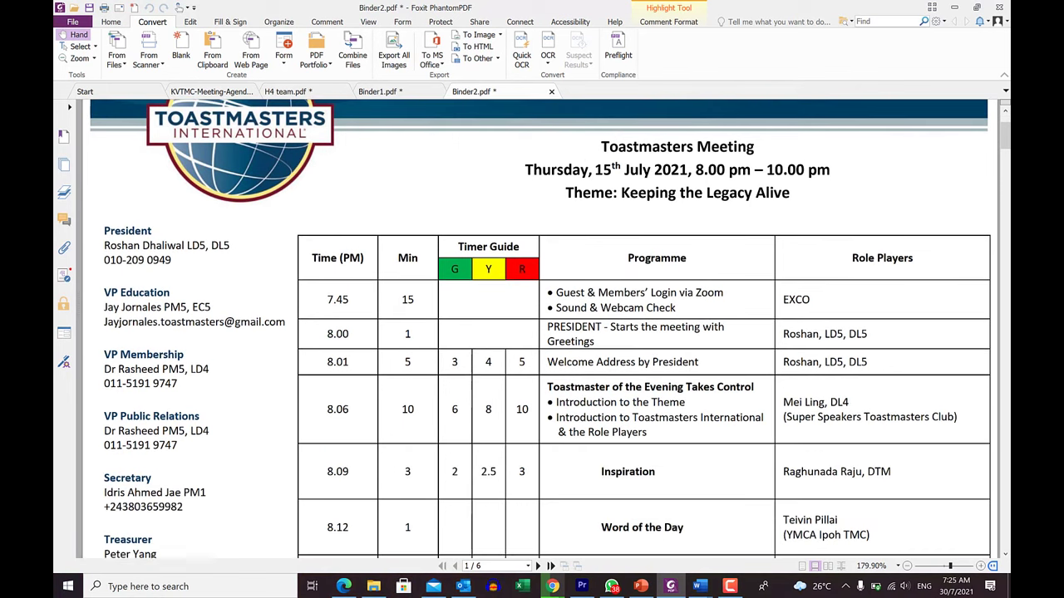
scroll(727, 232, up, 1)
scroll(568, 208, down, 15)
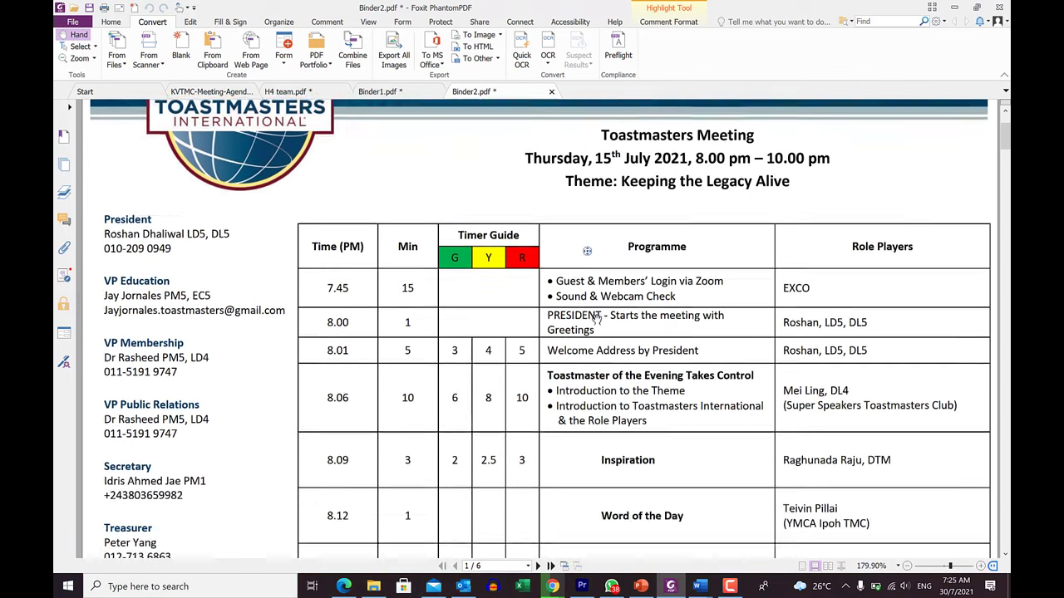
scroll(600, 410, down, 20)
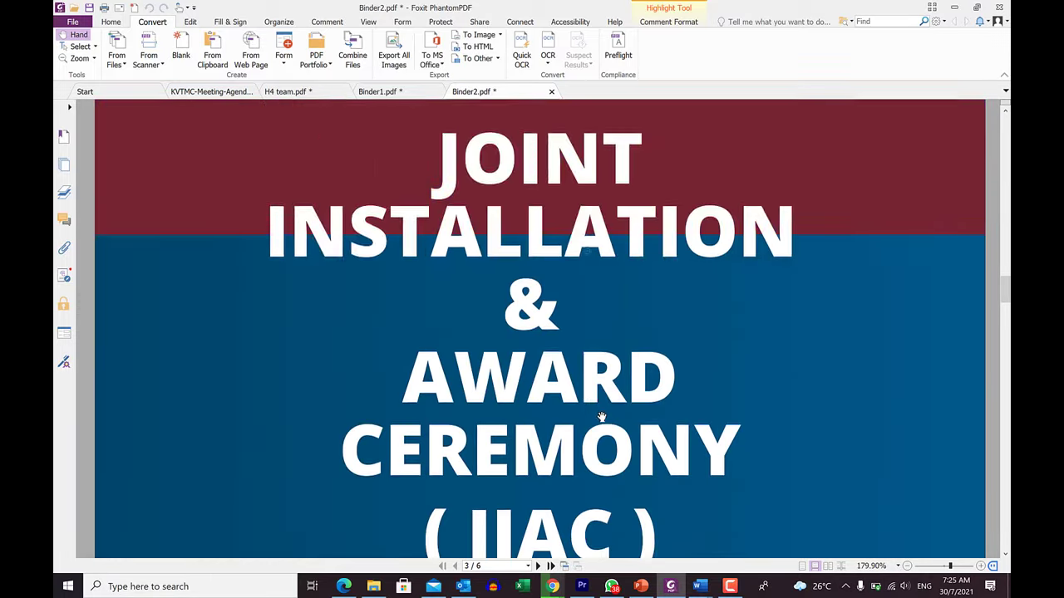
scroll(587, 329, down, 20)
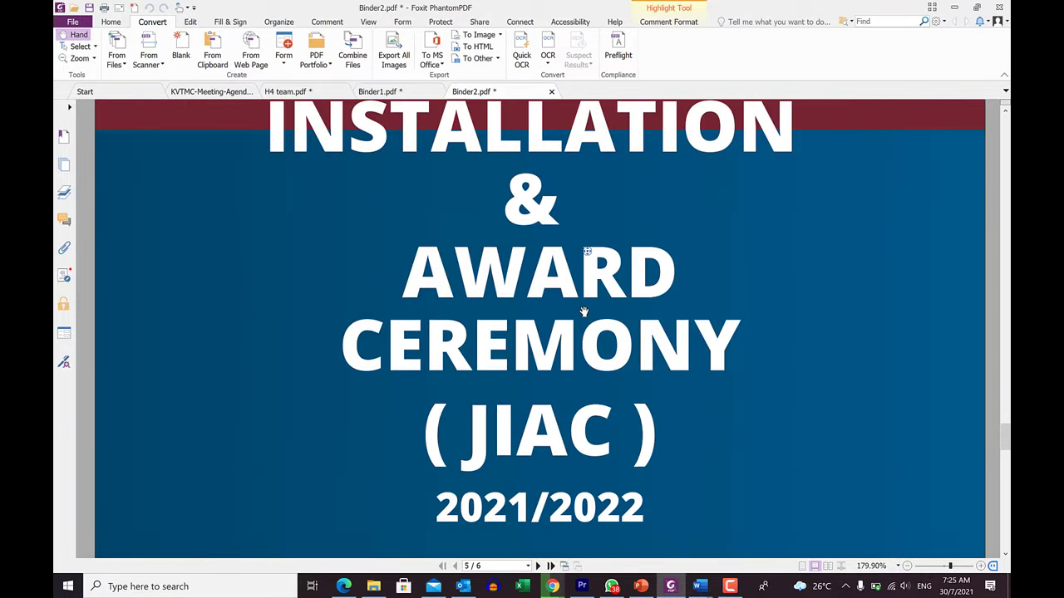
scroll(599, 269, down, 1)
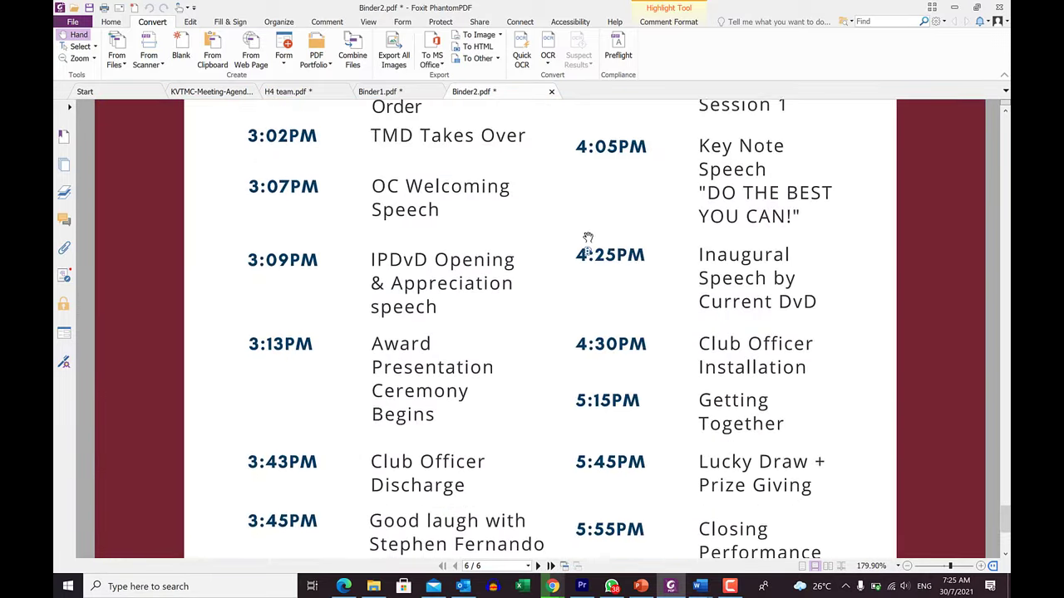
- Look through the Microsoft Office and image formats offered for exporting the combined PDF
scroll(584, 240, up, 5)
scroll(499, 233, up, 5)
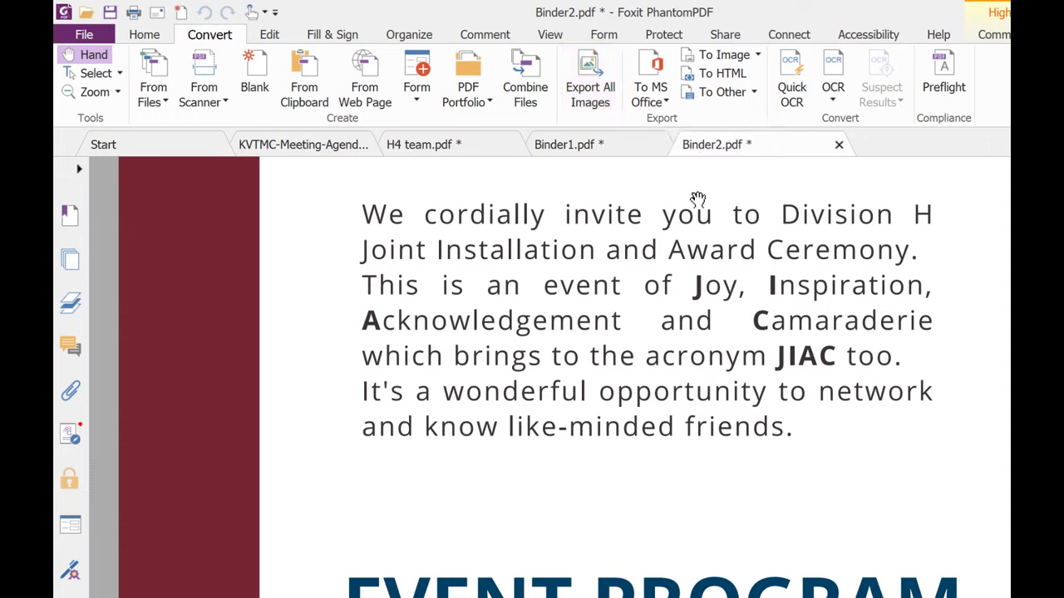
click(665, 101)
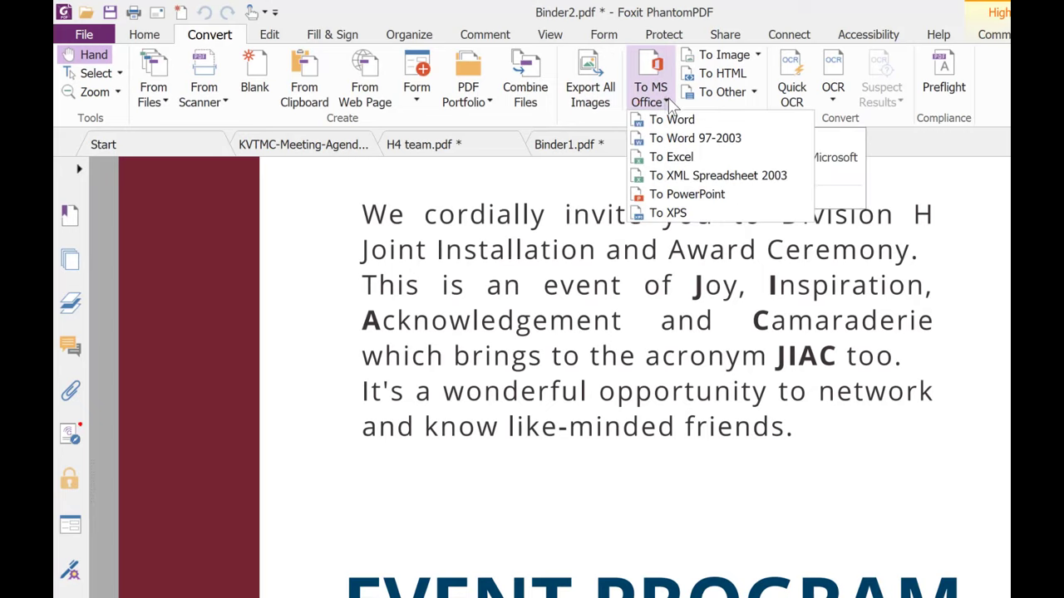
click(753, 60)
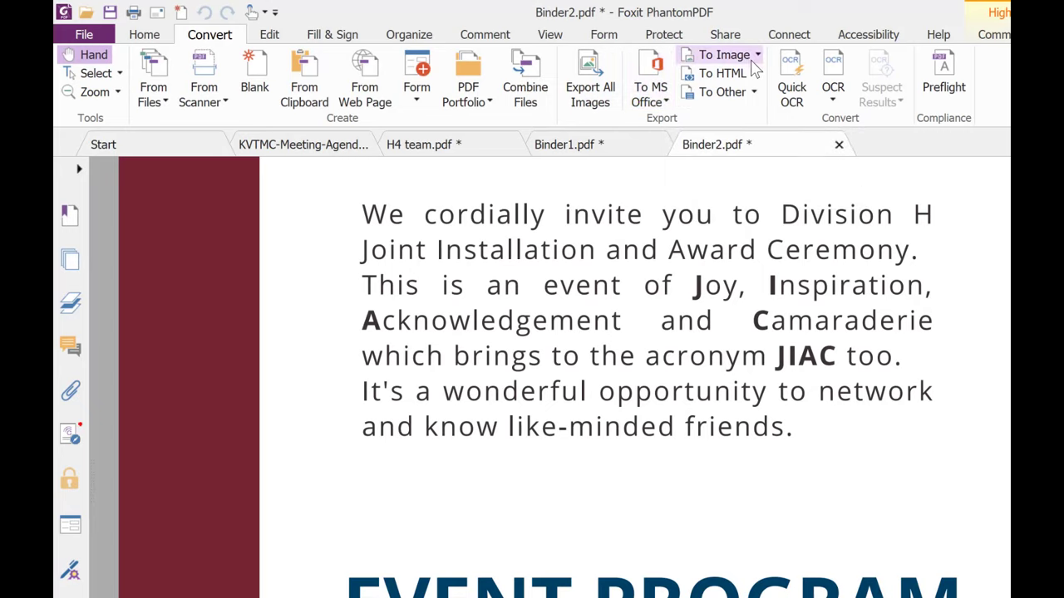
click(757, 59)
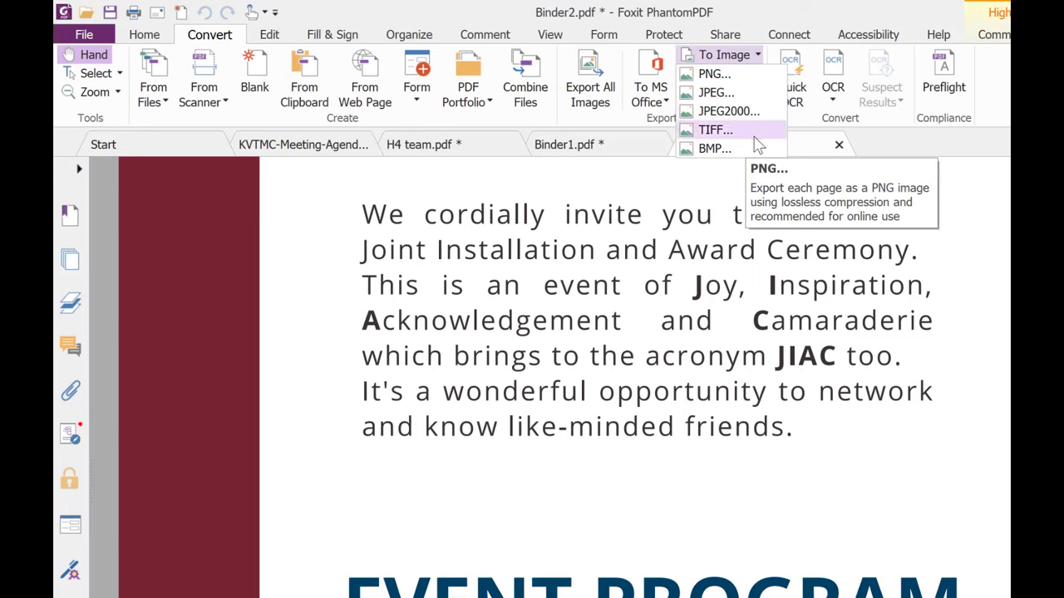
click(823, 322)
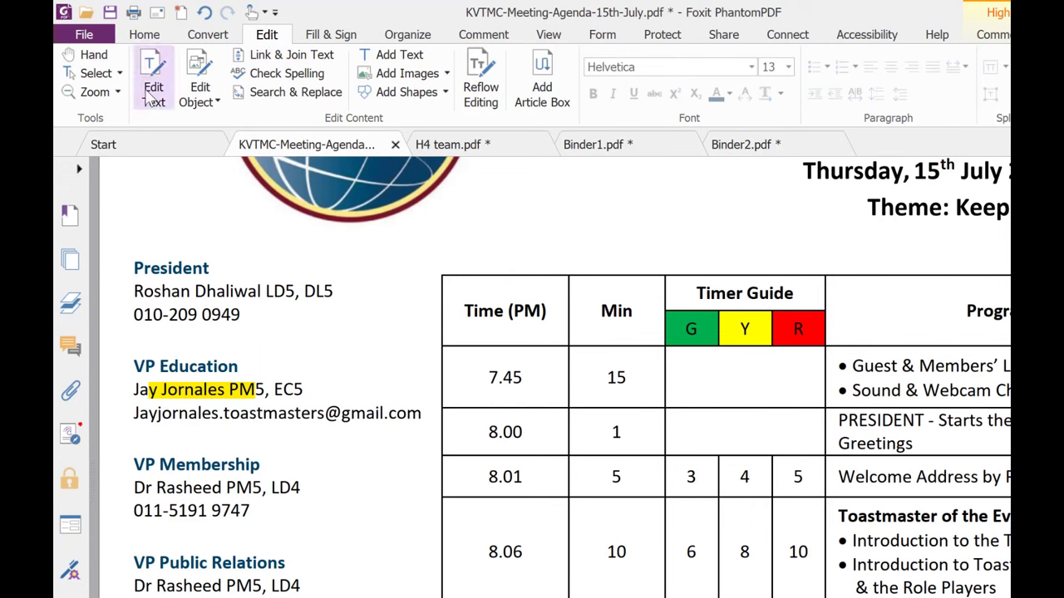
- Try deleting the officer's name under VP Membership in the meeting agenda with text editing, and undo the deletion
click(151, 93)
click(185, 489)
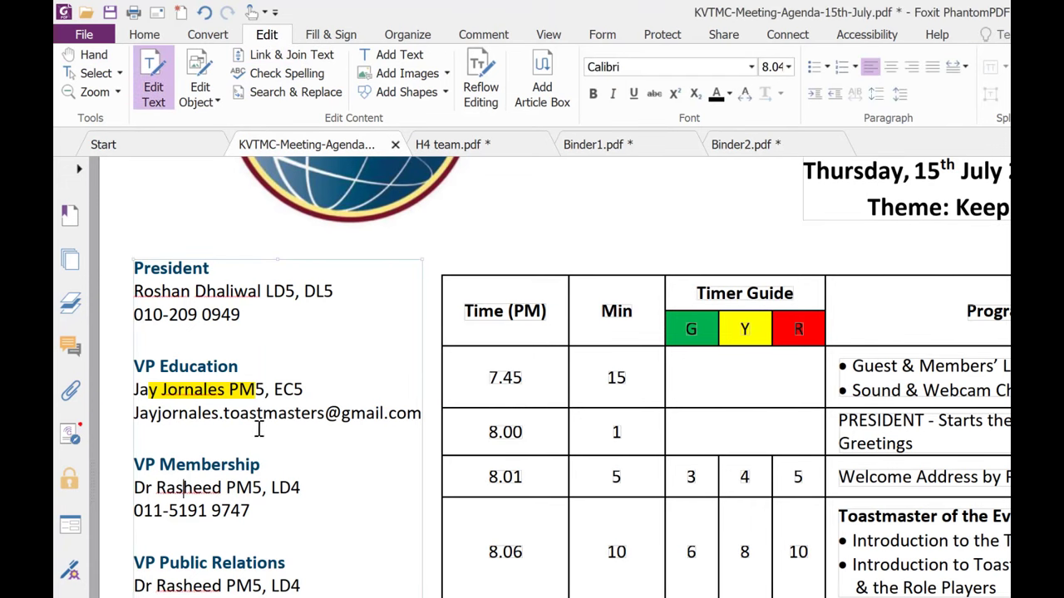
drag(222, 488, 151, 488)
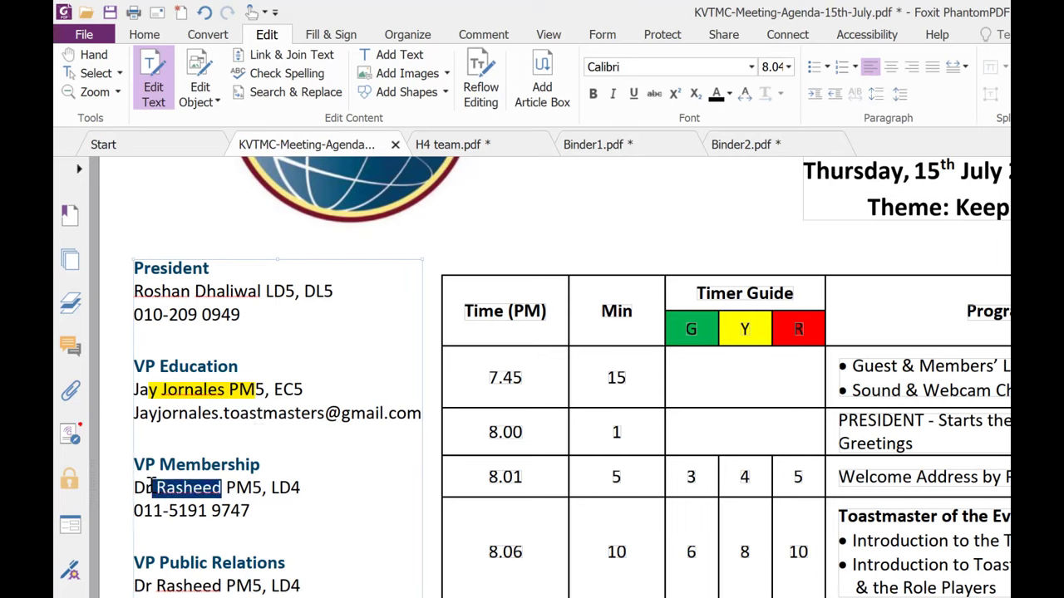
key(Delete)
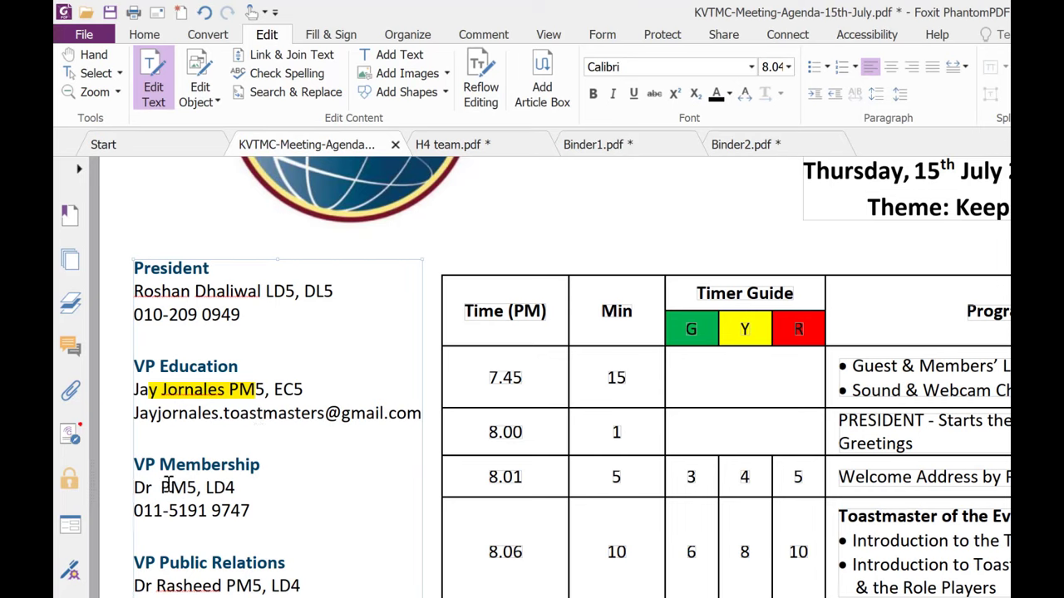
key(ctrl+z)
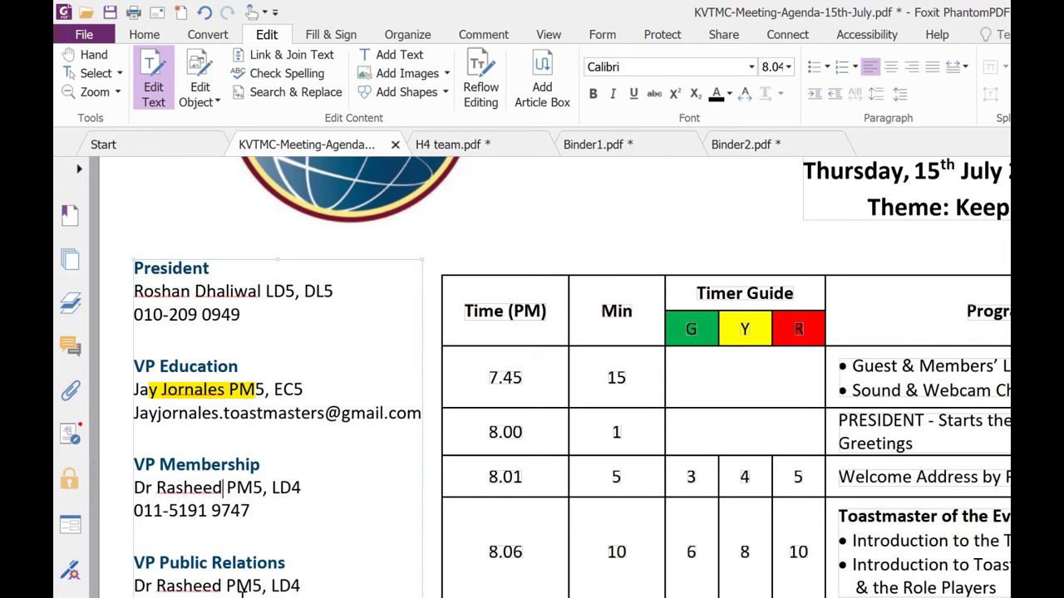
- Change the council heading in H4 team.pdf to "Area H3 Council 2021-2022"
scroll(380, 391, up, 4)
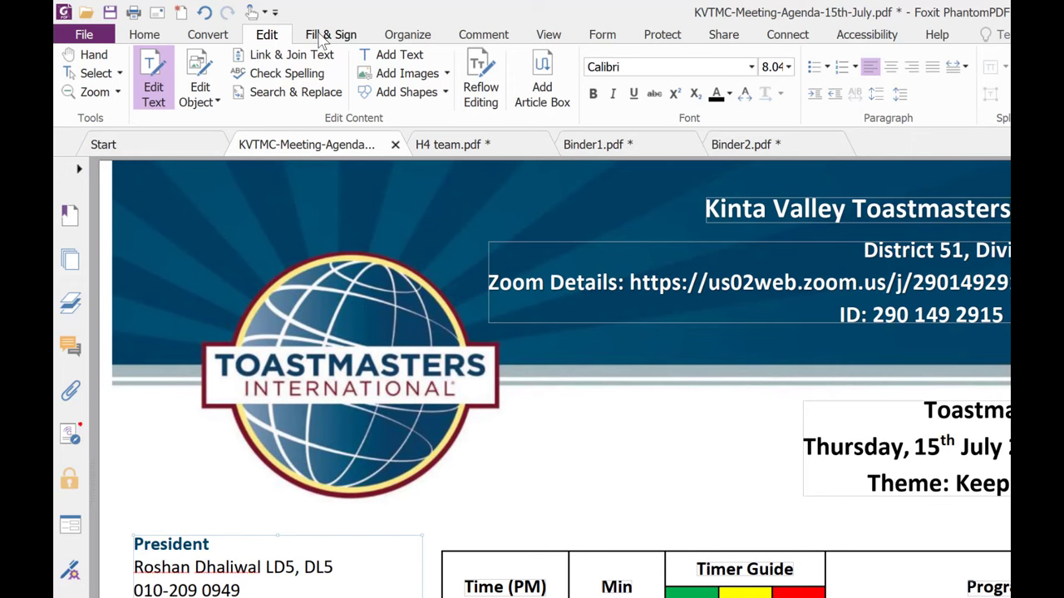
click(455, 144)
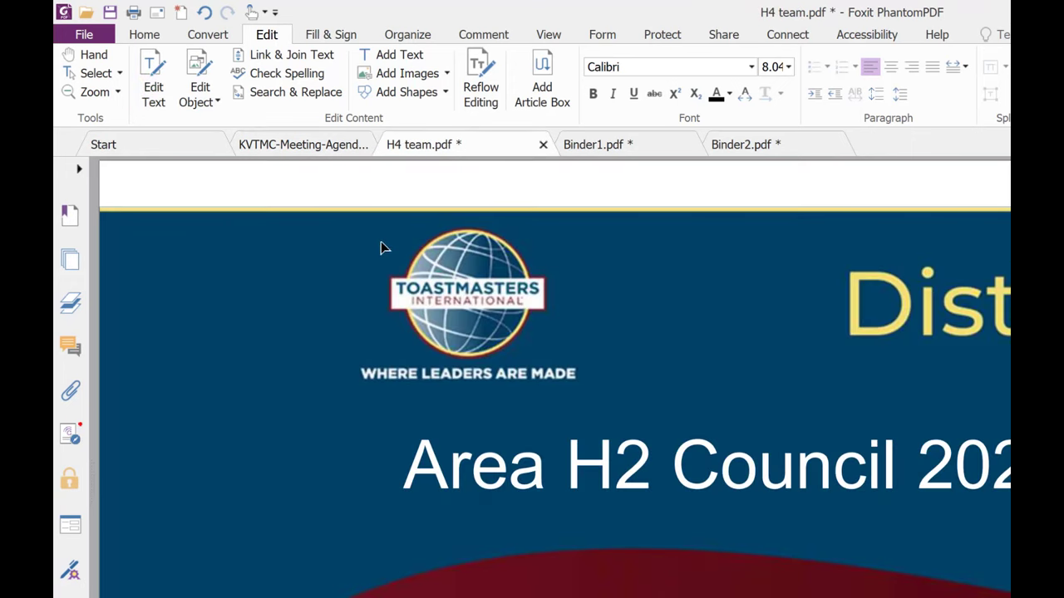
scroll(499, 374, down, 2)
scroll(582, 458, up, 2)
click(612, 482)
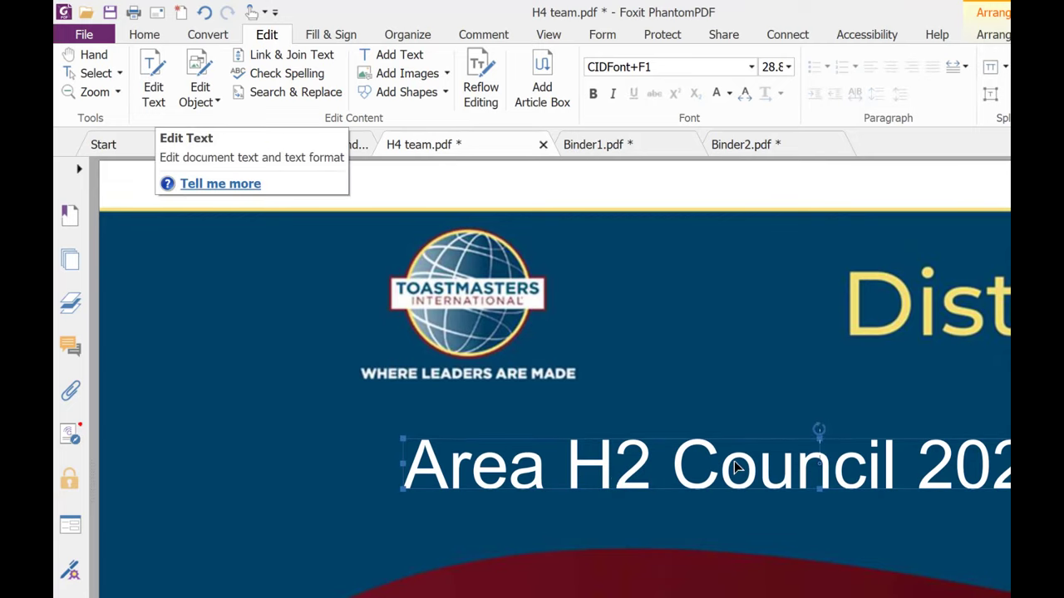
click(644, 461)
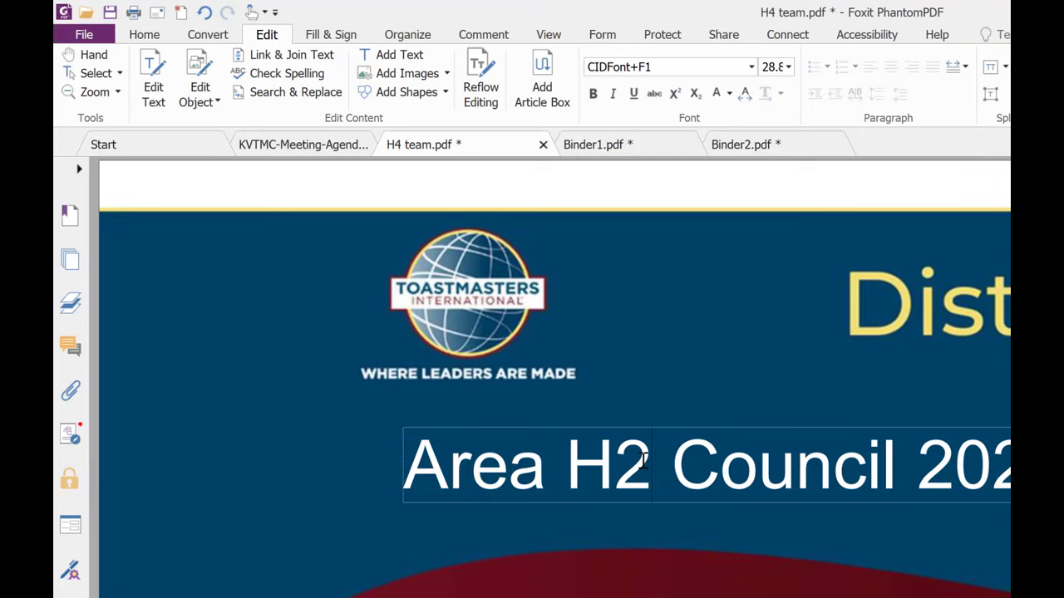
key(BackSpace)
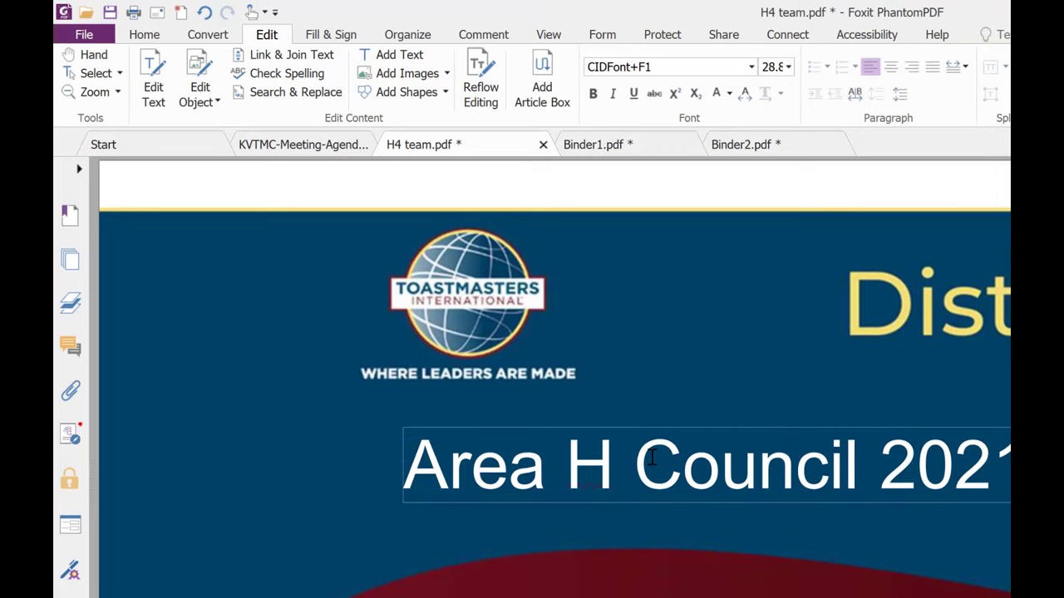
text(3)
click(747, 531)
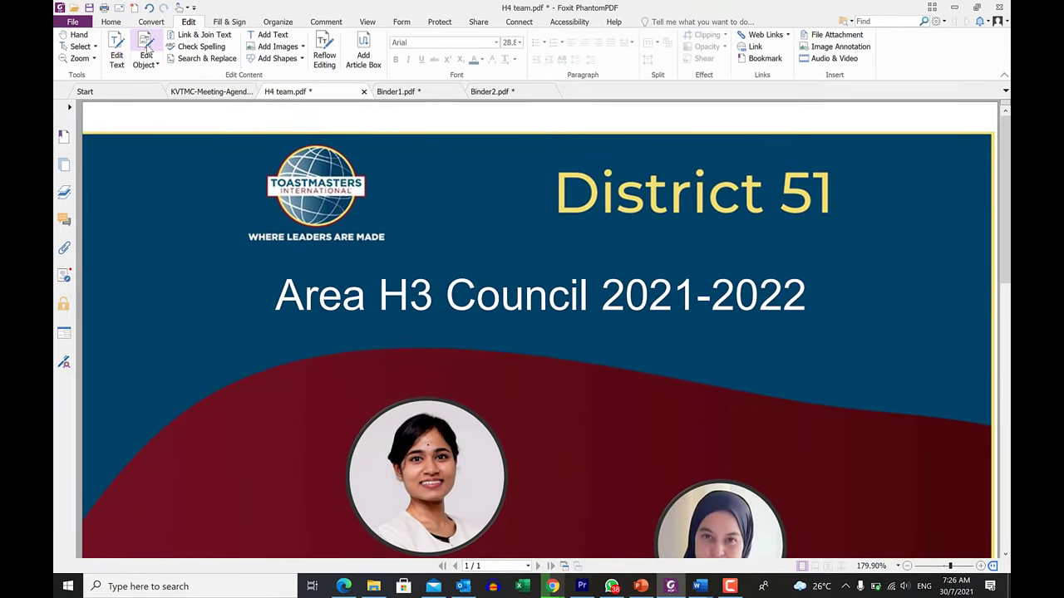
- Shrink the Area Director's photo to about two-thirds of its size and move the Assistant Area Director's photo up and closer to it
scroll(458, 401, down, 1)
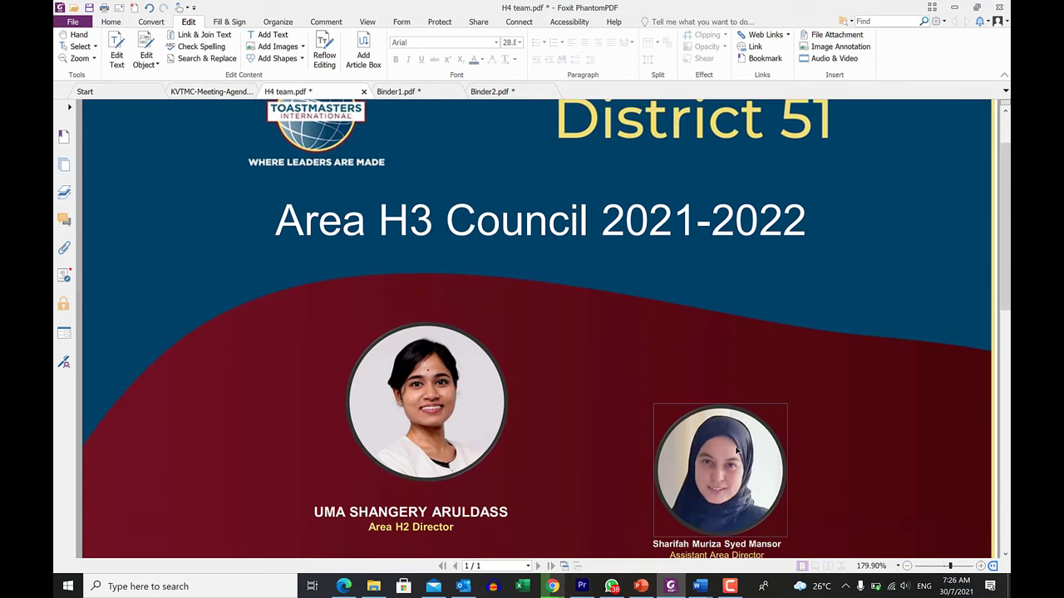
click(425, 417)
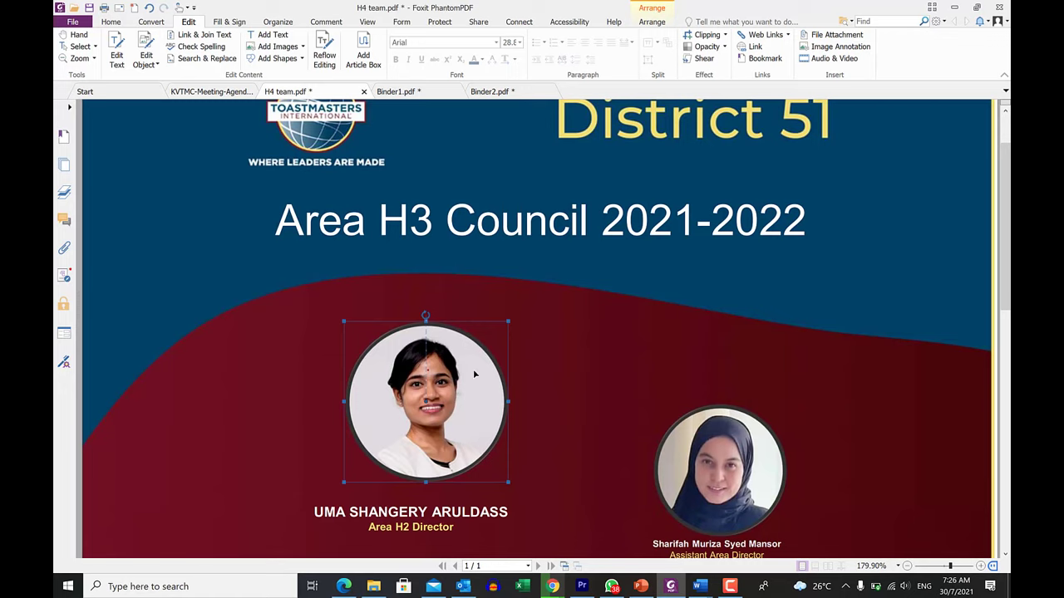
scroll(475, 375, down, 1)
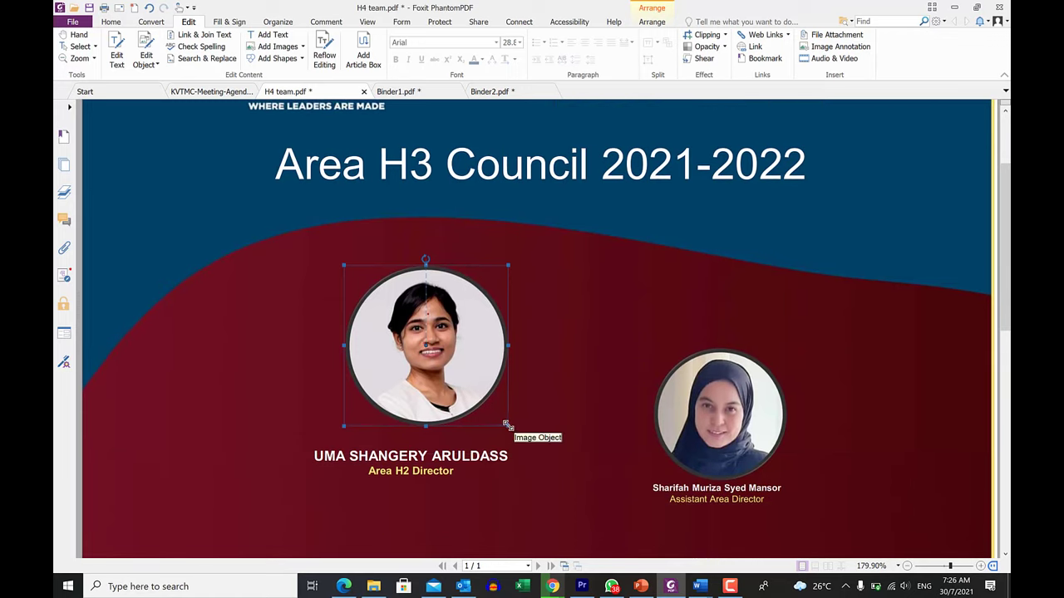
drag(509, 428, 455, 380)
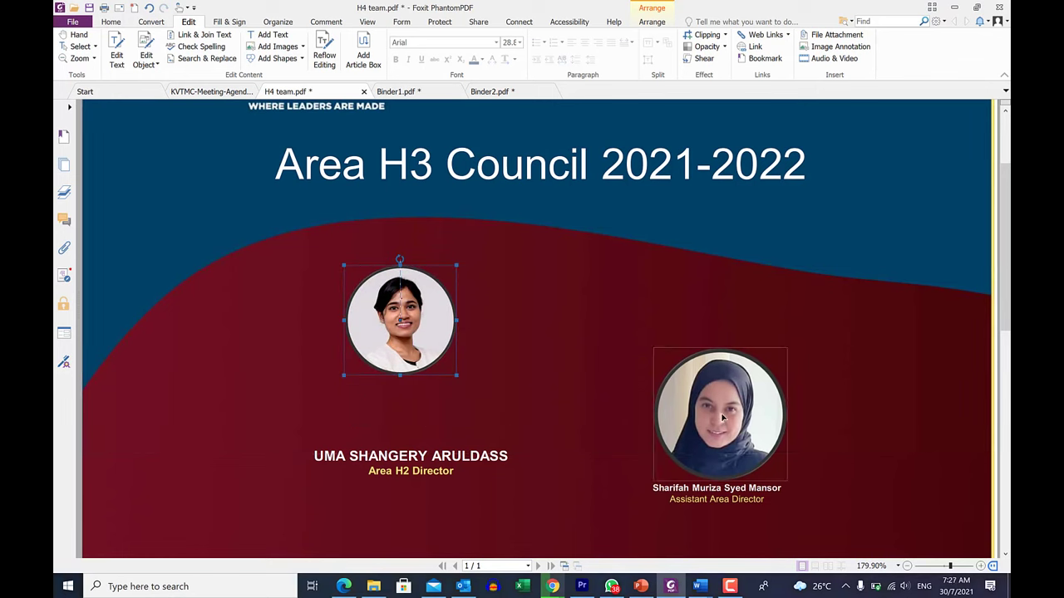
drag(739, 403, 638, 355)
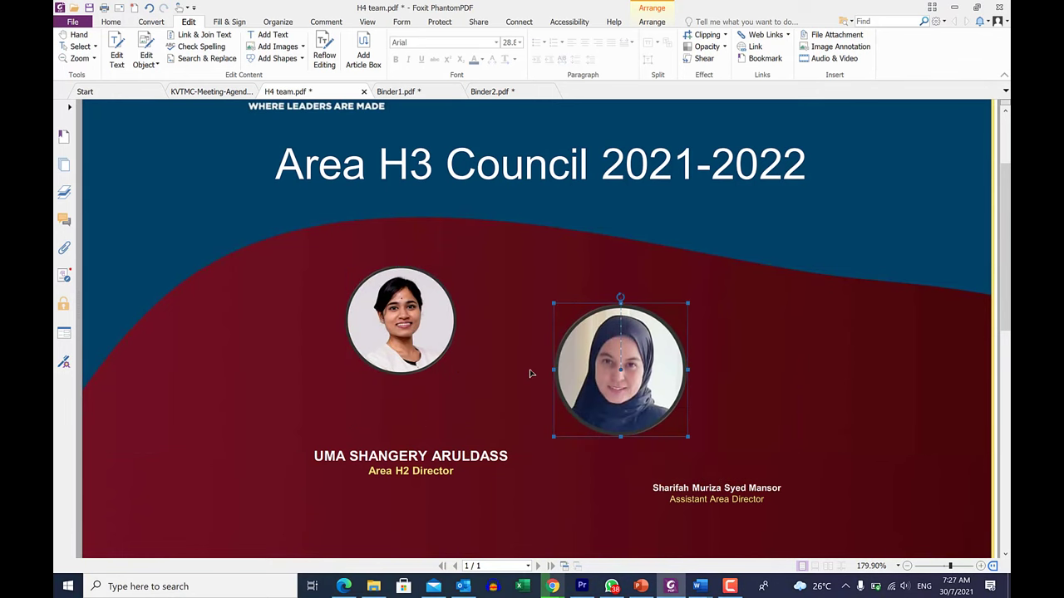
click(396, 343)
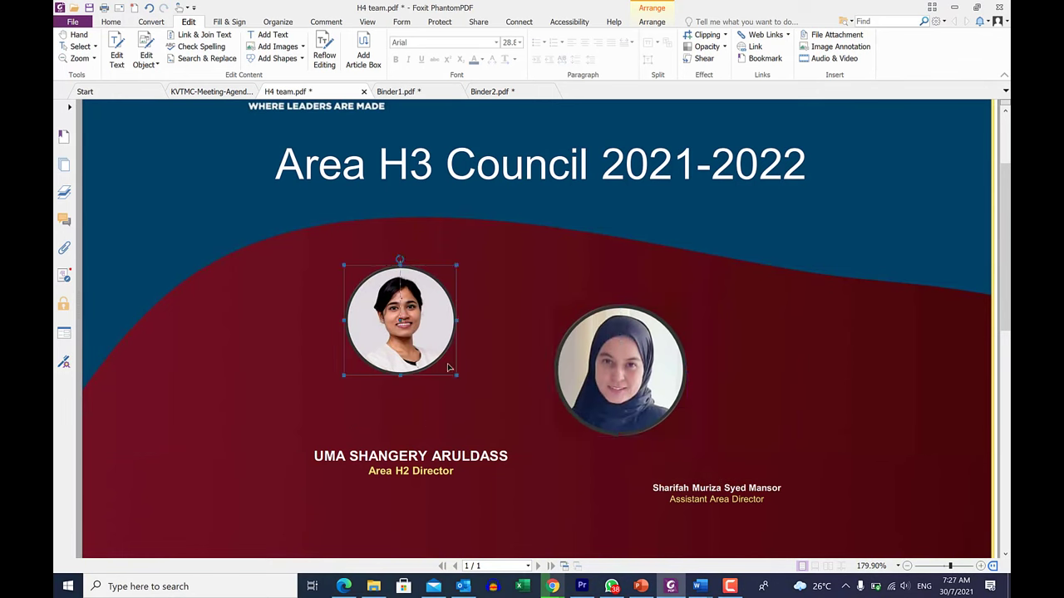
- Start creating a new signature and draw it freehand
scroll(570, 379, down, 3)
scroll(350, 244, up, 6)
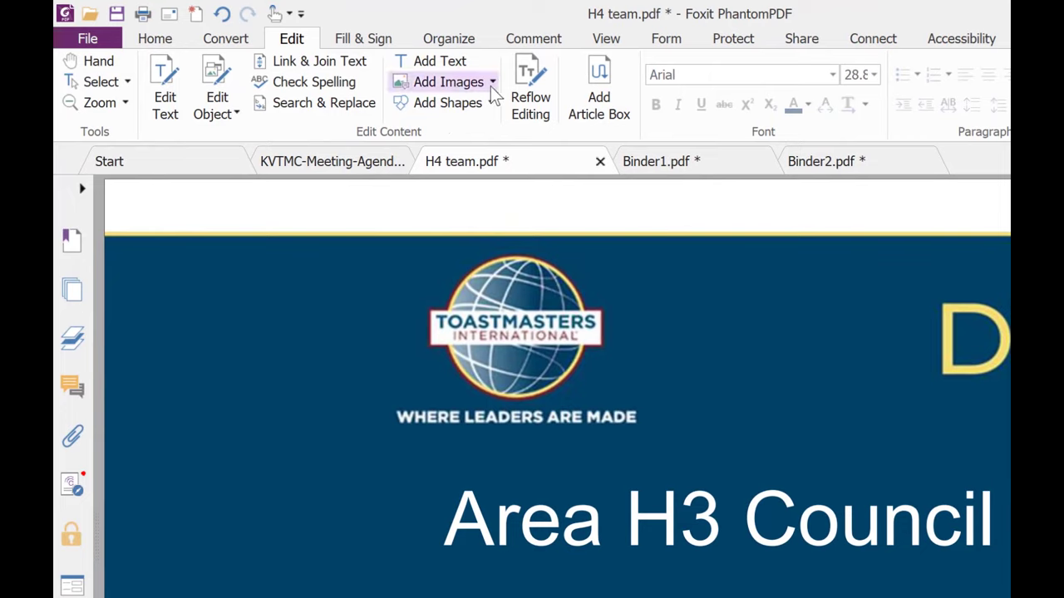
scroll(387, 104, down, 1)
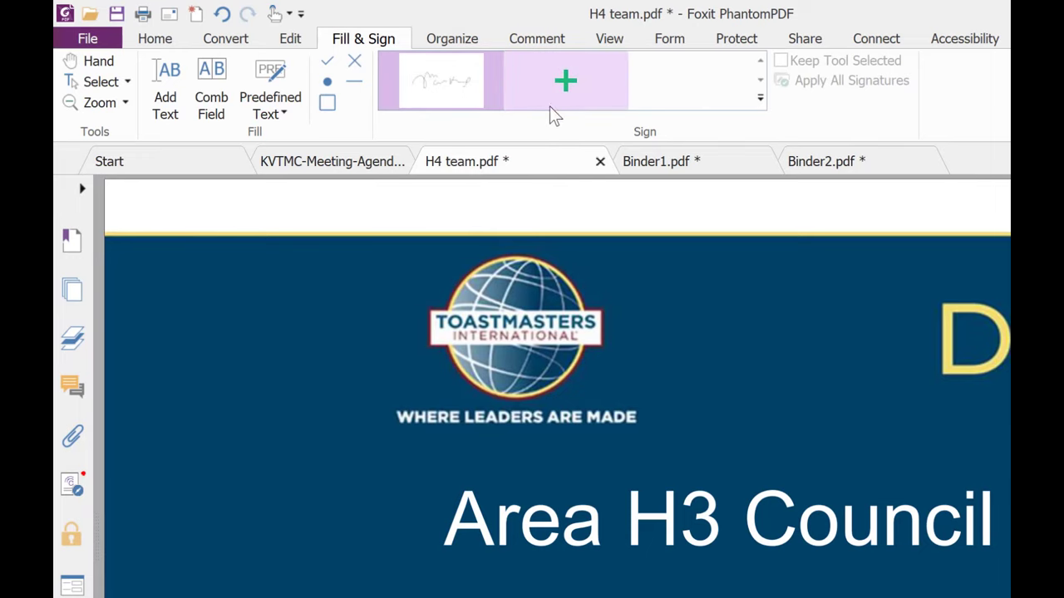
click(566, 81)
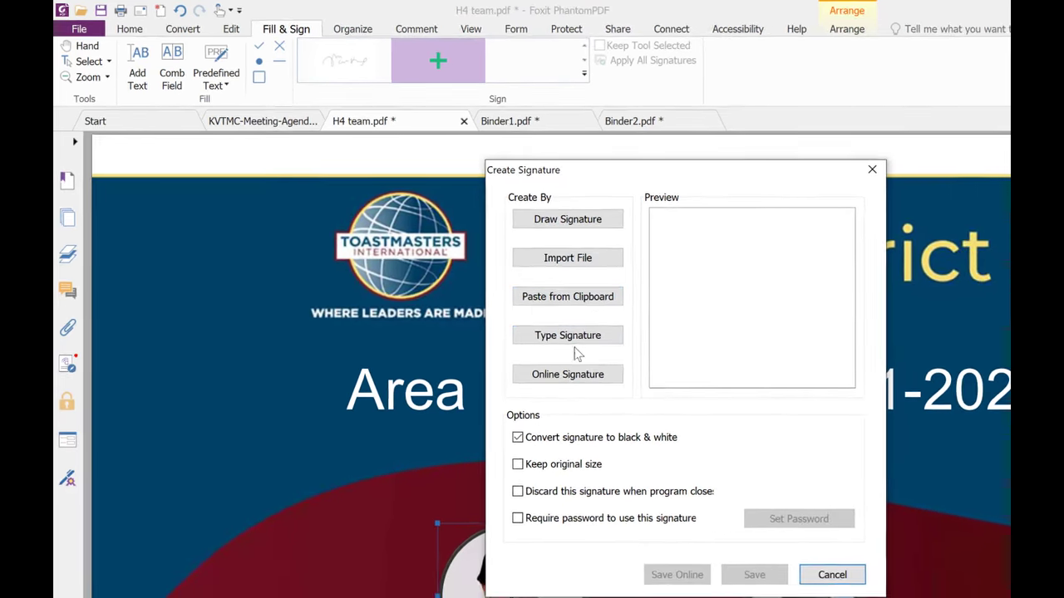
click(584, 228)
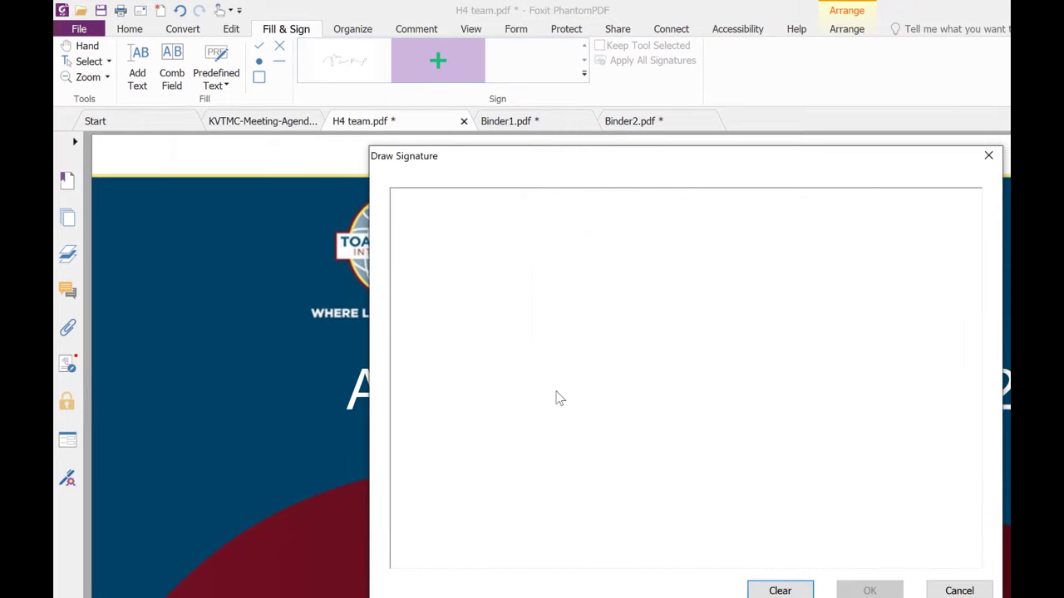
mouse_move(526, 302)
mouse_down()
mouse_move(538, 374)
mouse_move(606, 280)
mouse_move(633, 330)
mouse_up()
mouse_move(590, 364)
mouse_down()
mouse_move(703, 385)
mouse_move(780, 339)
mouse_move(917, 368)
mouse_move(895, 290)
mouse_move(900, 411)
mouse_up()
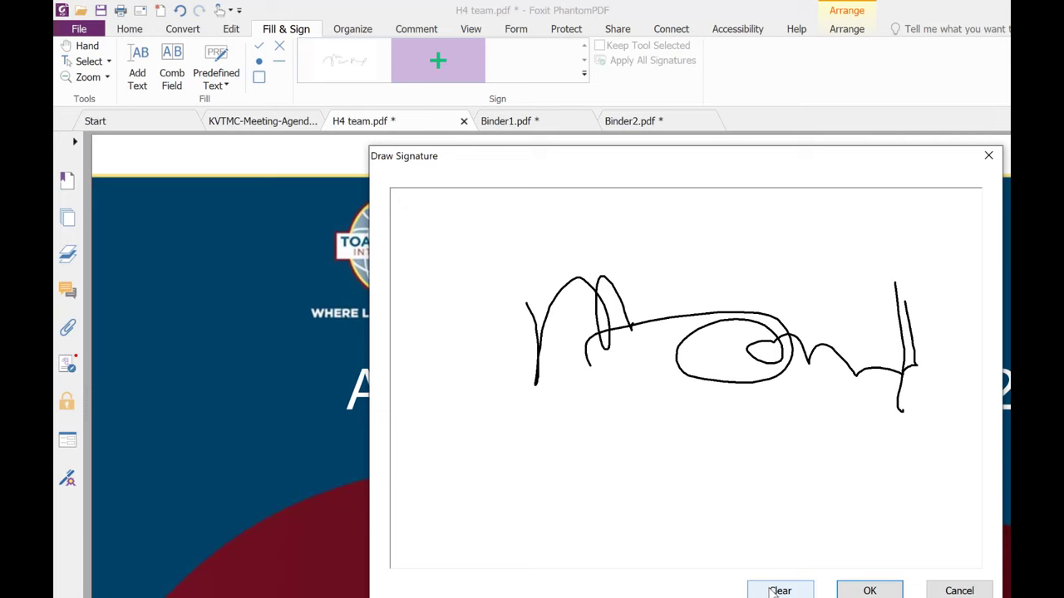
- Save the drawn signature and place it on the KVTMC meeting agenda between the Toastmasters logo and the meeting title, above the timetable
click(864, 592)
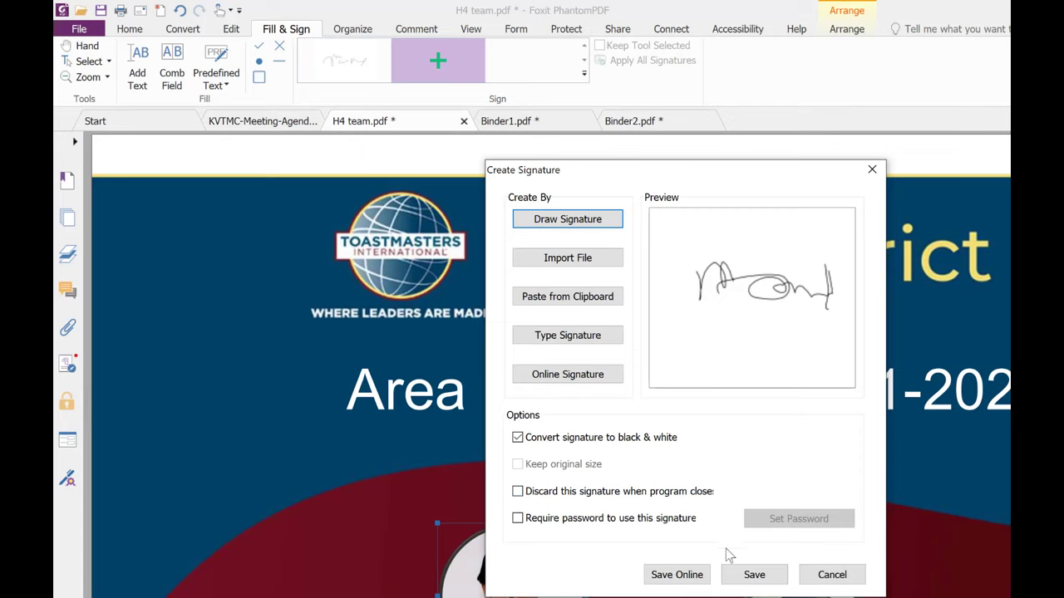
click(742, 577)
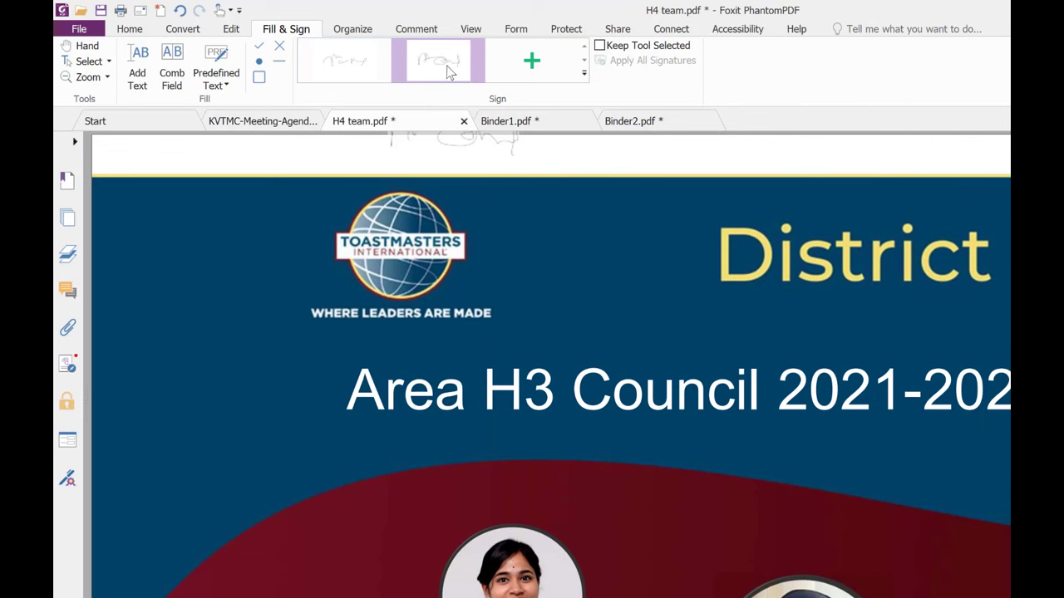
click(263, 120)
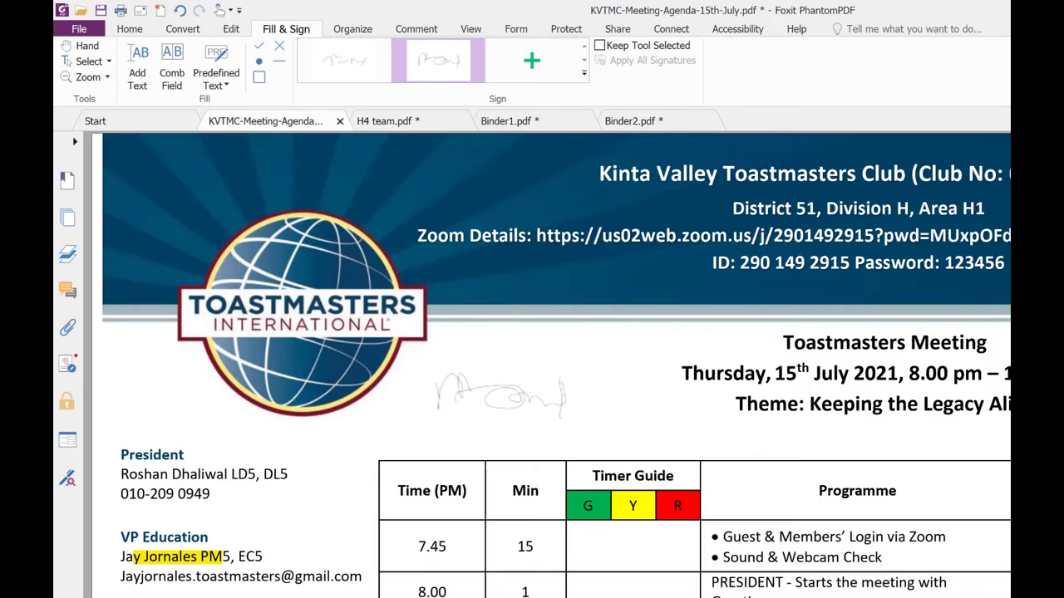
click(502, 397)
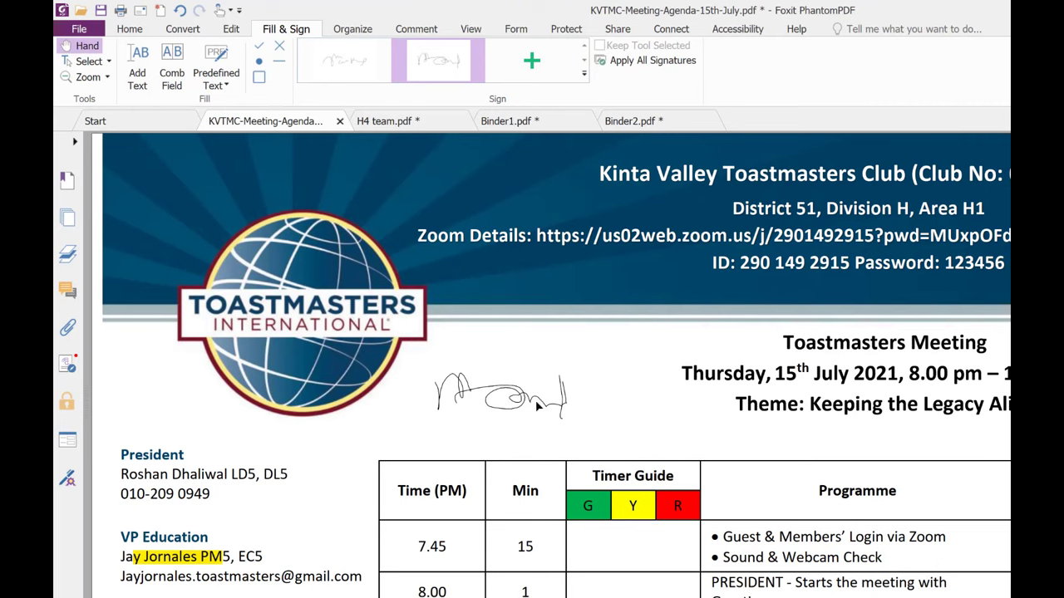
- Look through the options for inserting and rotating pages of the meeting agenda
click(351, 30)
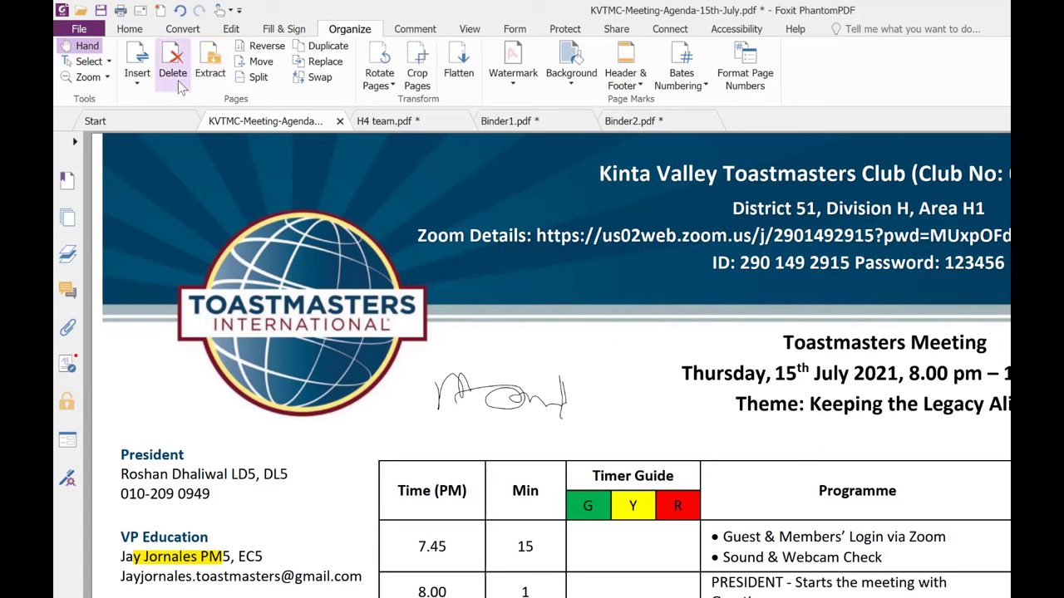
click(136, 83)
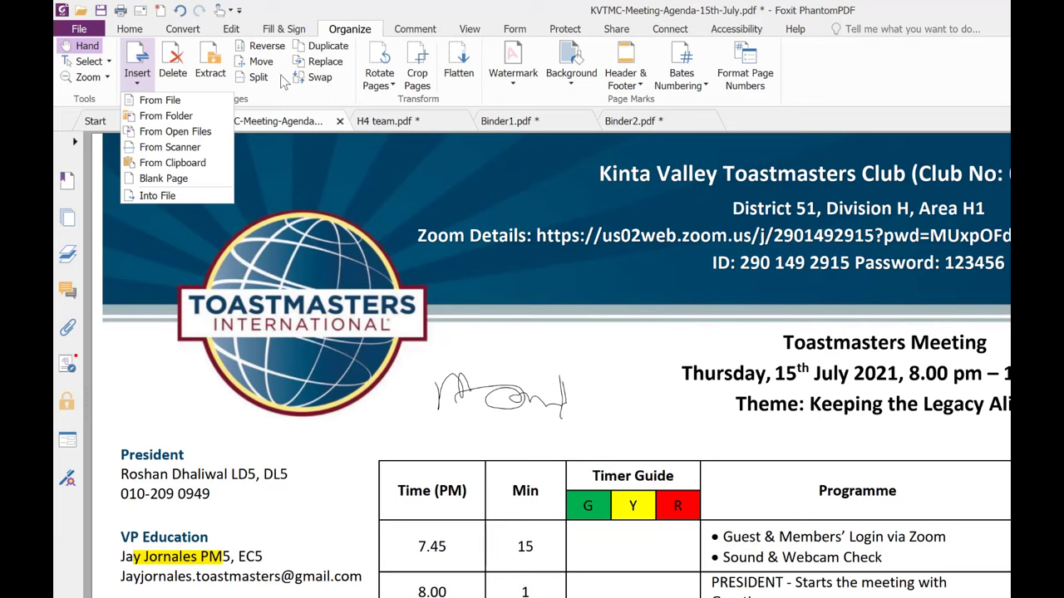
click(394, 89)
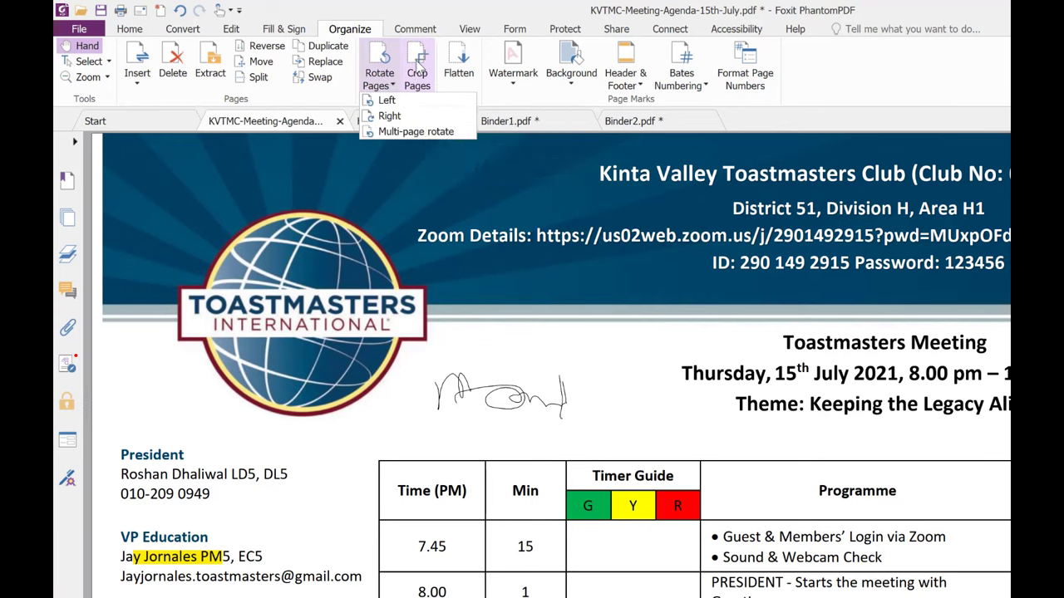
- Start adding a text watermark that reads "Confidential" to the meeting agenda
click(521, 89)
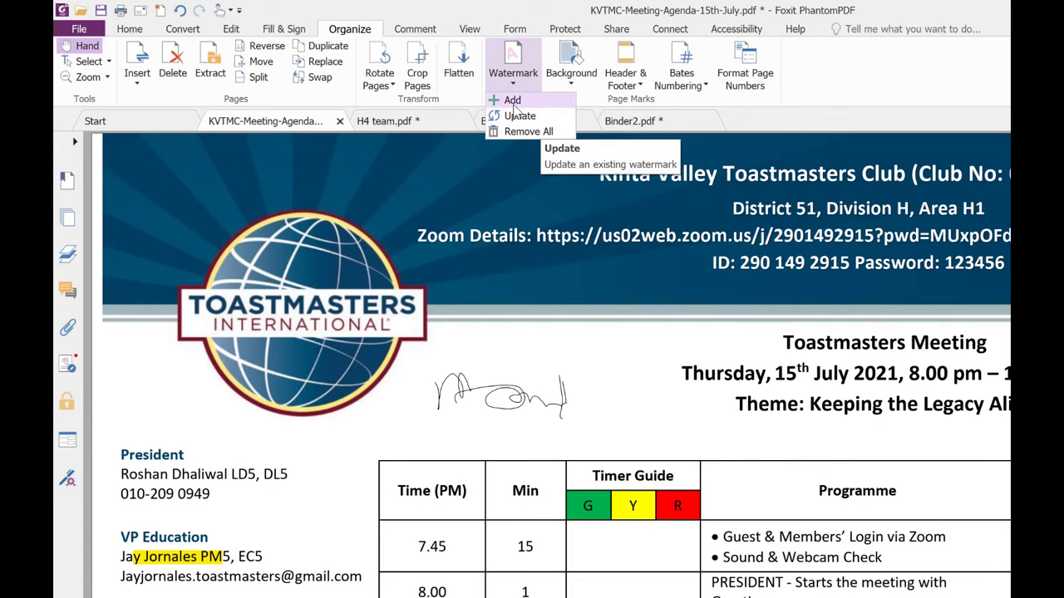
click(515, 109)
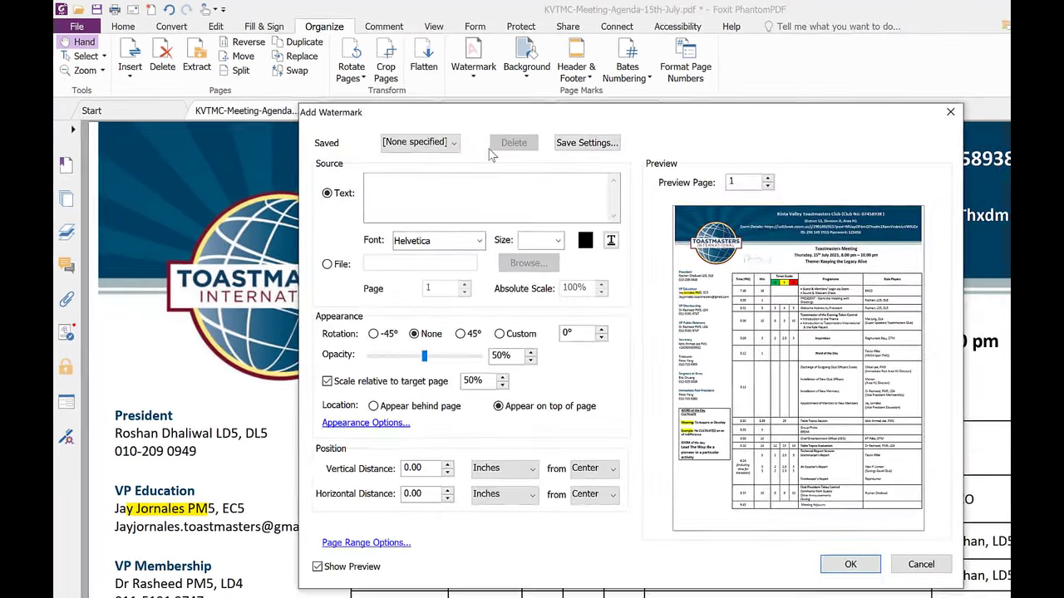
click(424, 204)
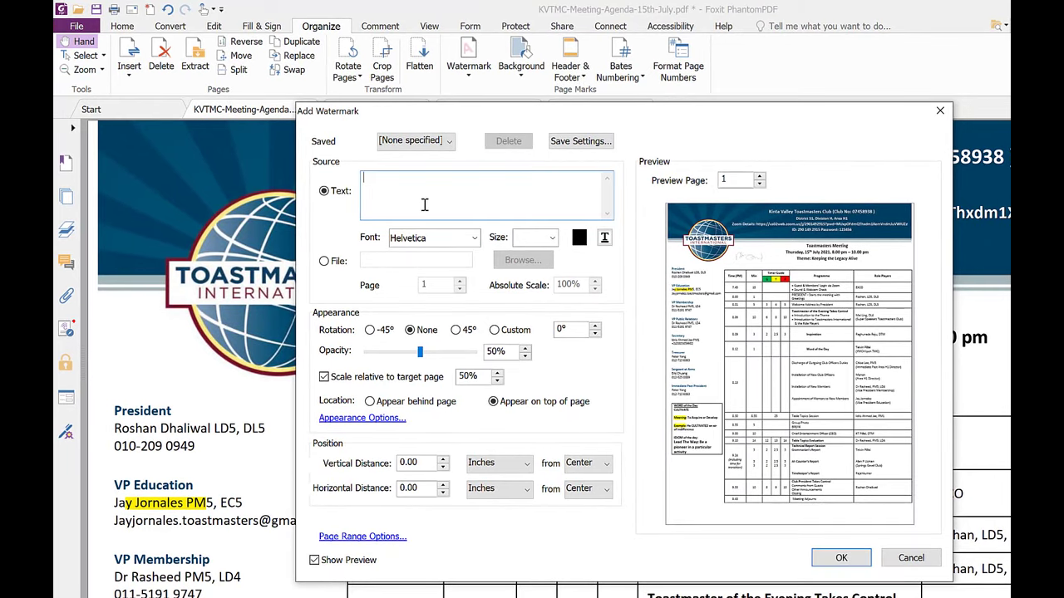
text(Confidential)
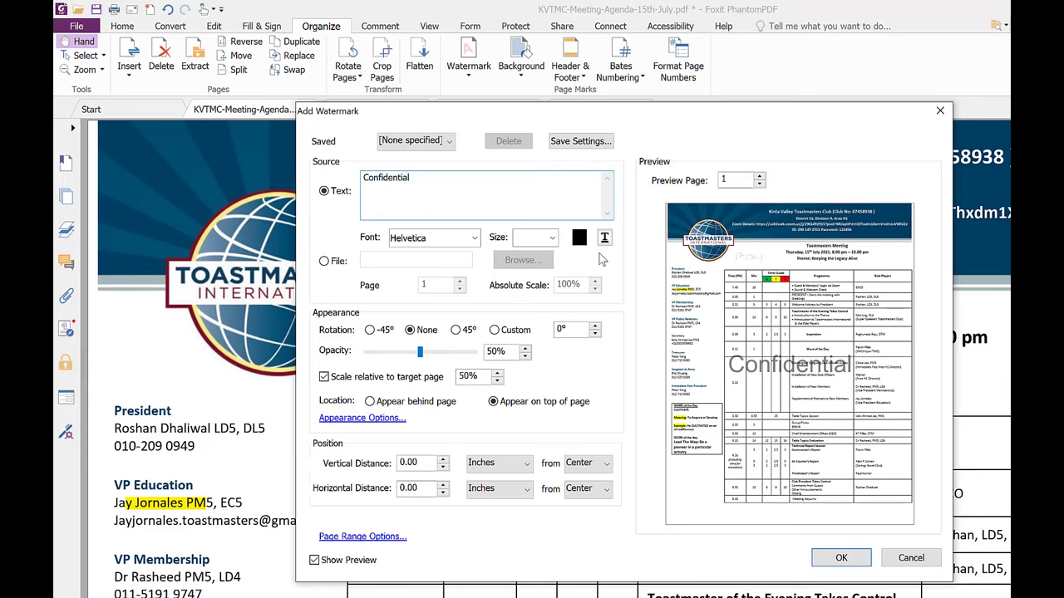
- Rotate the watermark by 45°, set its opacity to 92%, and apply it to the meeting agenda
click(457, 332)
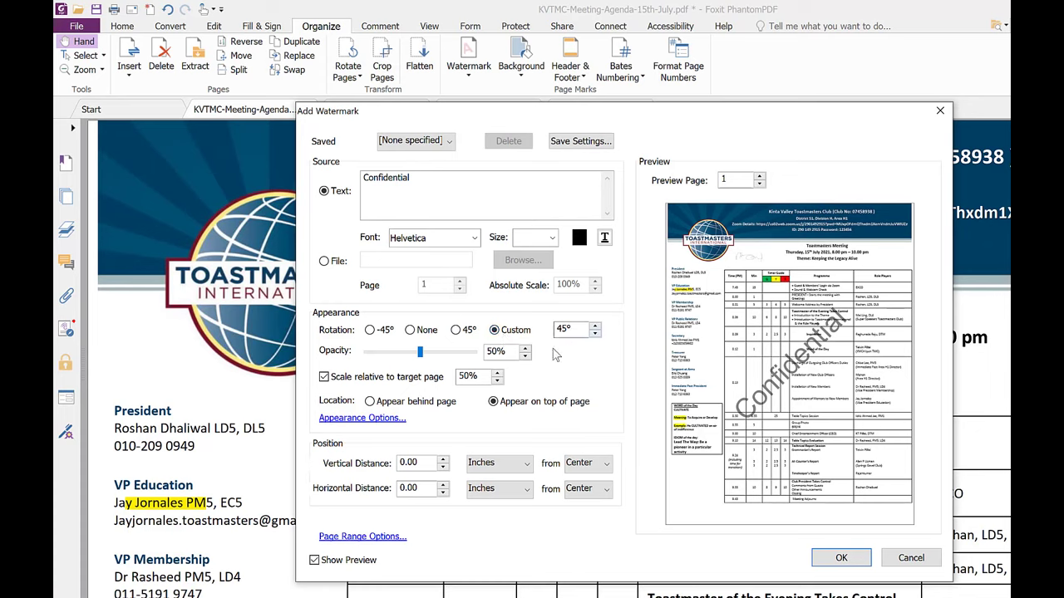
drag(422, 356, 469, 365)
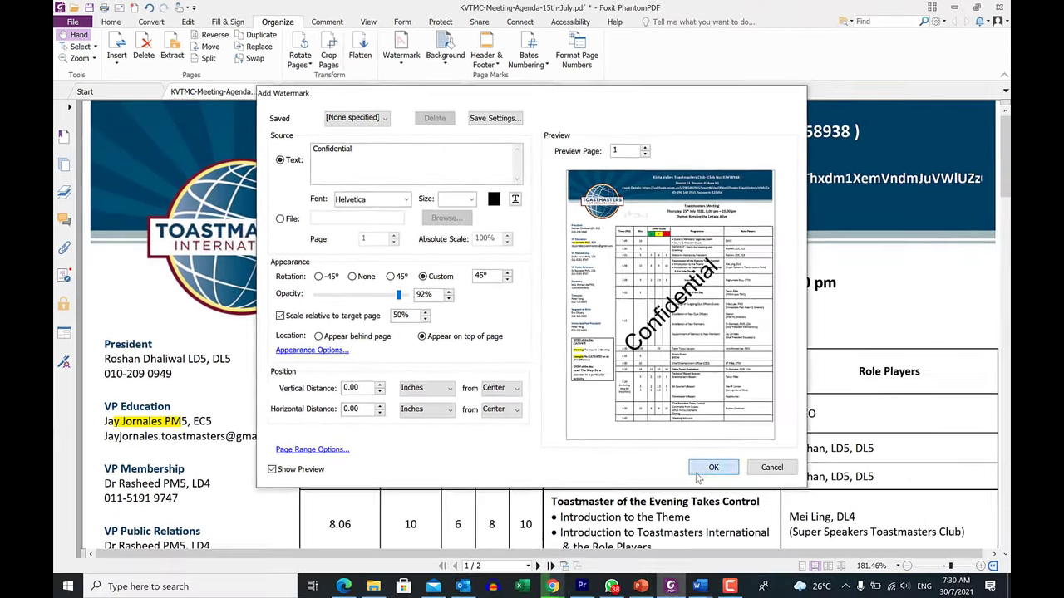
click(817, 541)
scroll(685, 498, down, 2)
scroll(599, 426, down, 5)
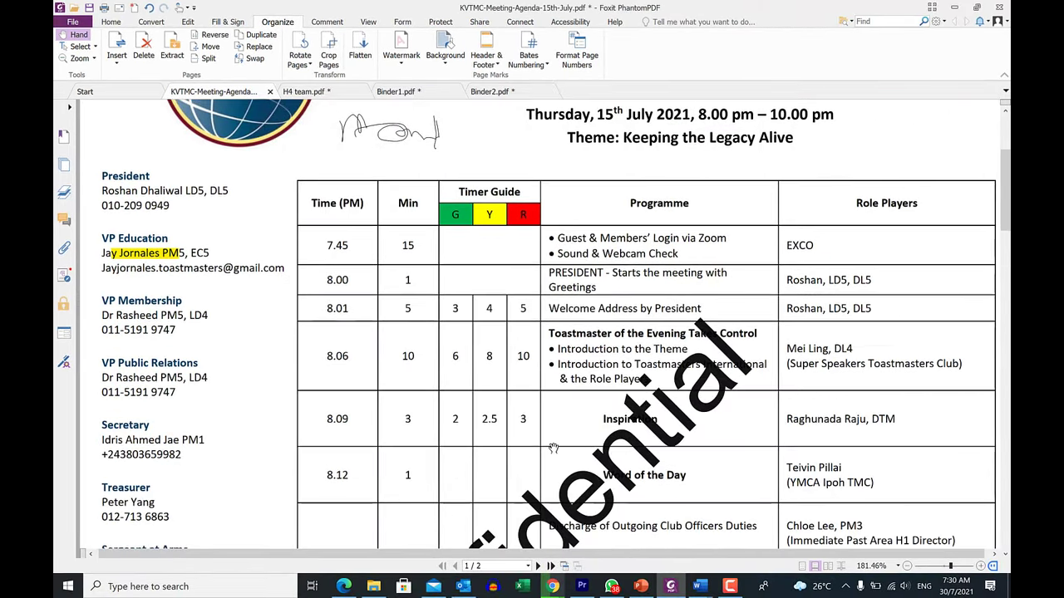
scroll(721, 214, up, 6)
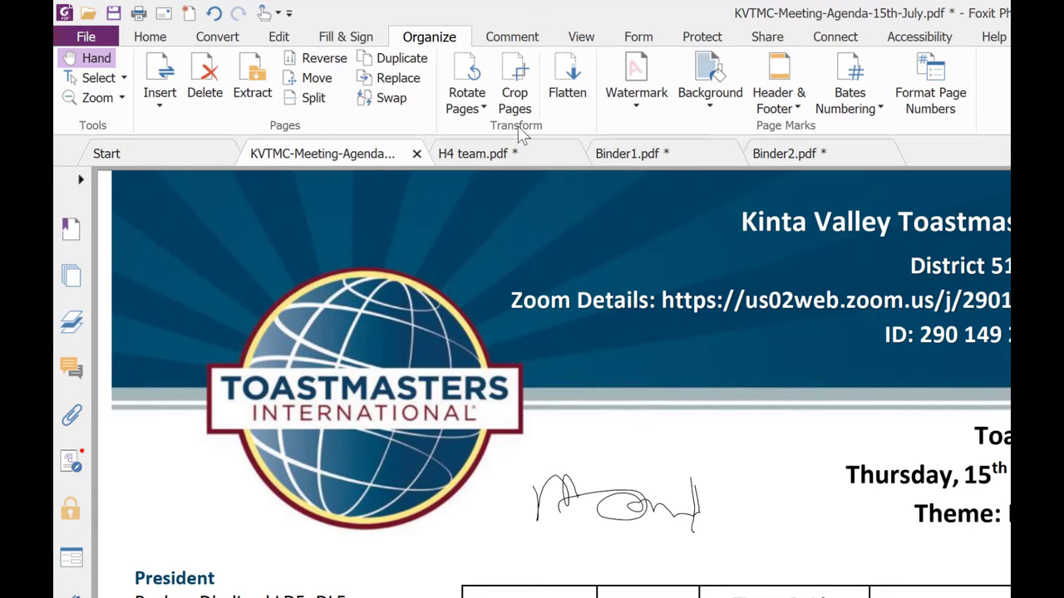
- Mark part of the VP Education's e-mail address with a squiggly underline and enter the note "ffajsdlasjalfjalfj" for it
click(527, 42)
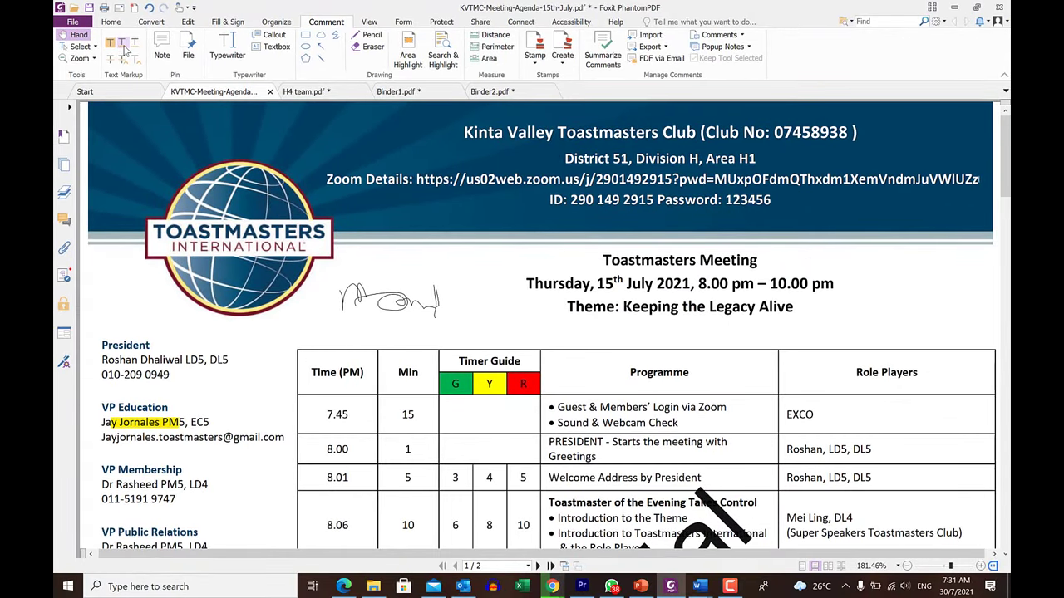
click(122, 52)
mouse_move(184, 438)
mouse_down()
mouse_move(259, 434)
mouse_move(249, 444)
mouse_up()
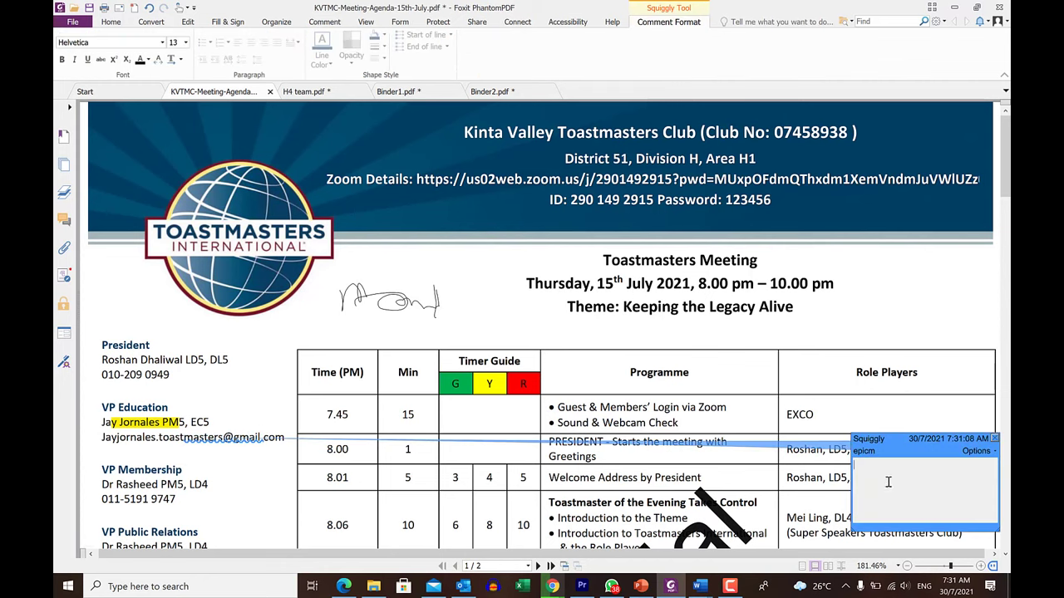
text(fajsdlasjalfjalfj)
drag(935, 472, 846, 457)
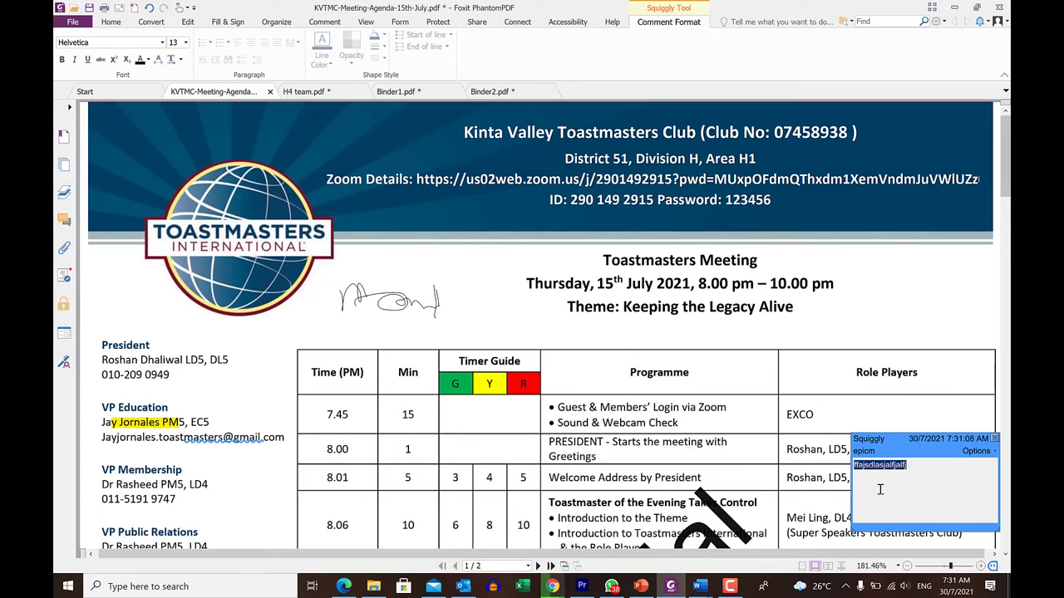
- Look through the available stamps and the options for creating custom stamps
click(324, 22)
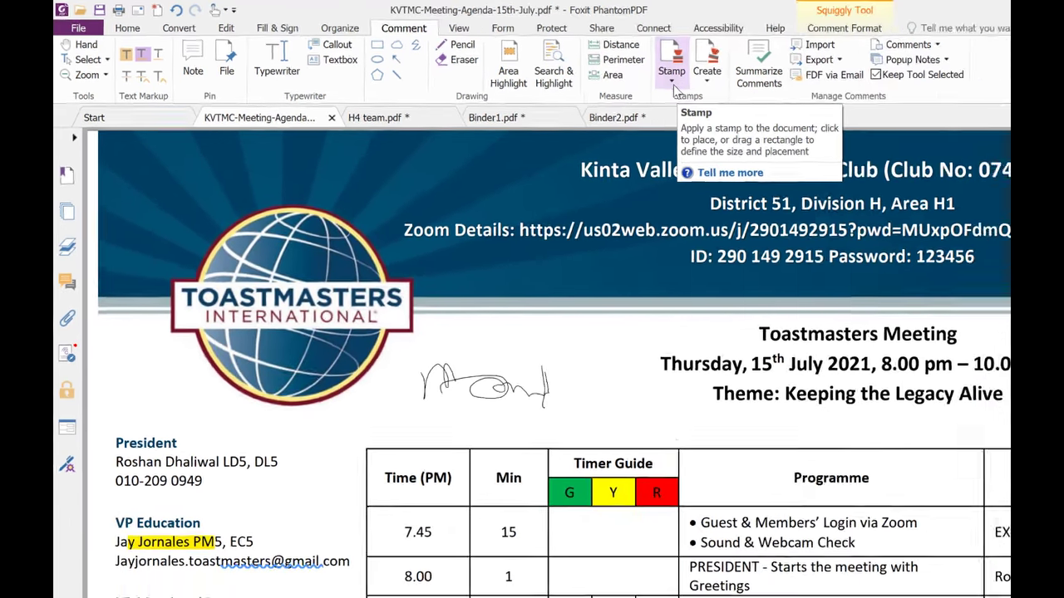
click(811, 101)
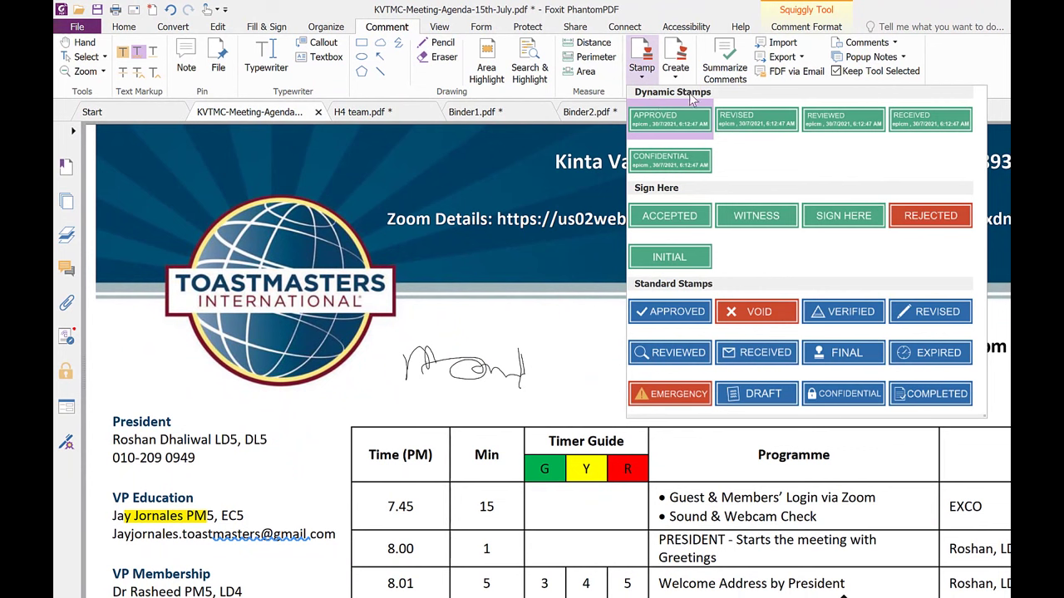
click(675, 77)
click(675, 77)
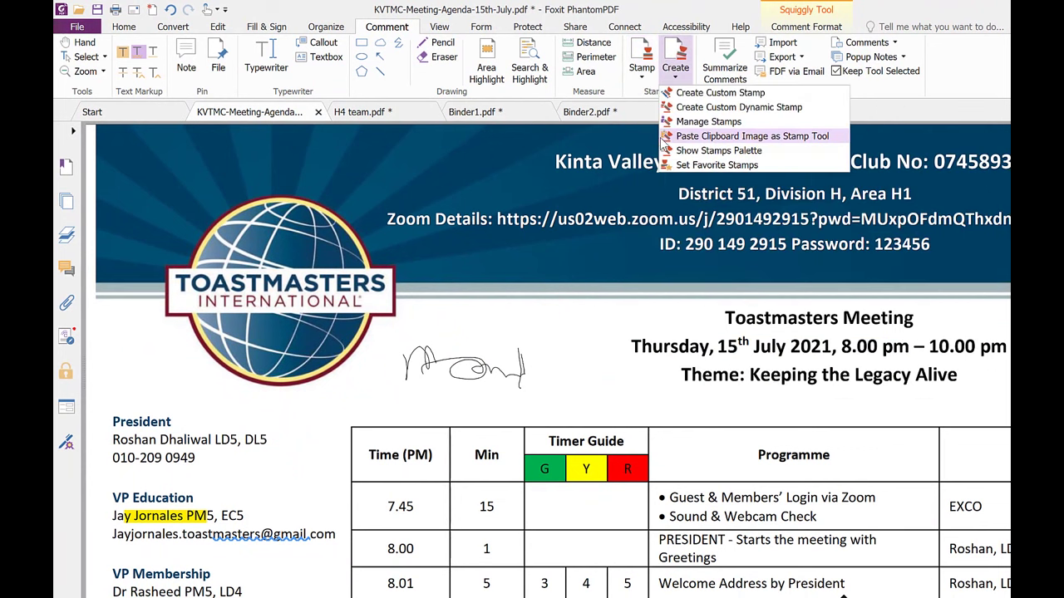
- View page 2 of the meeting agenda and return to page 1
click(435, 27)
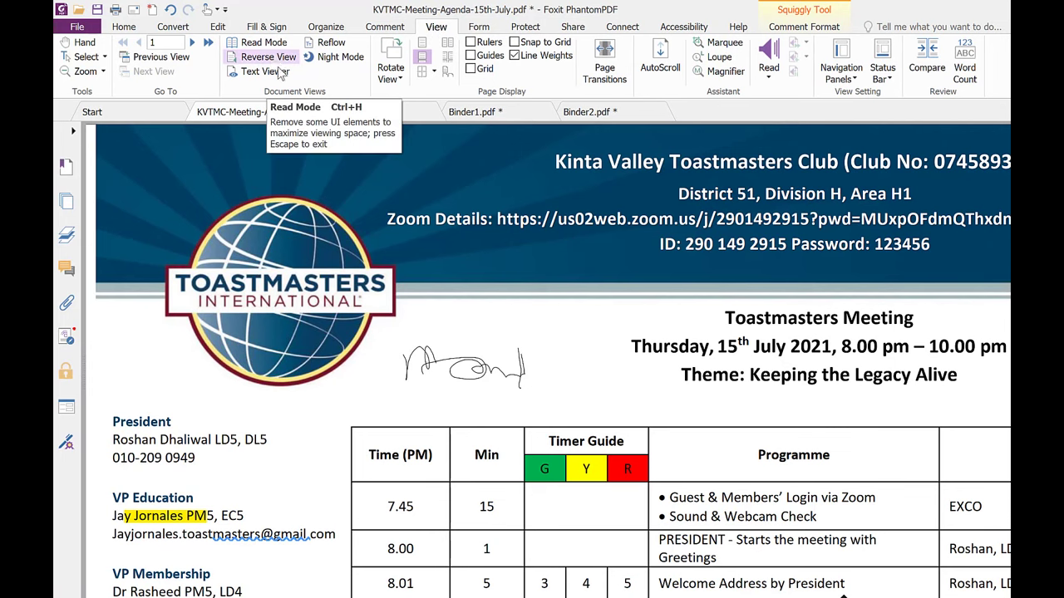
click(193, 44)
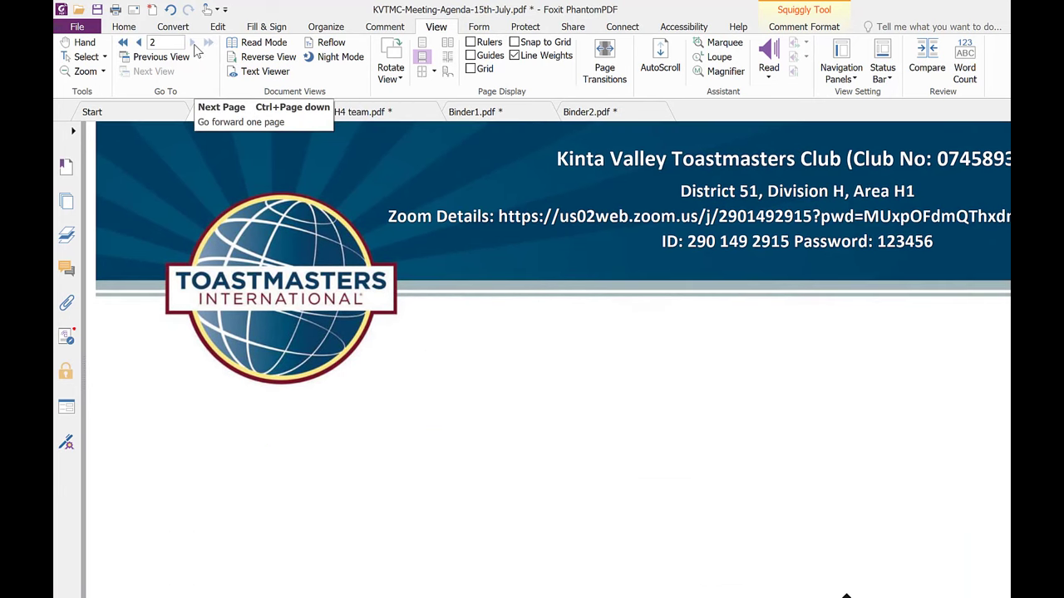
click(139, 44)
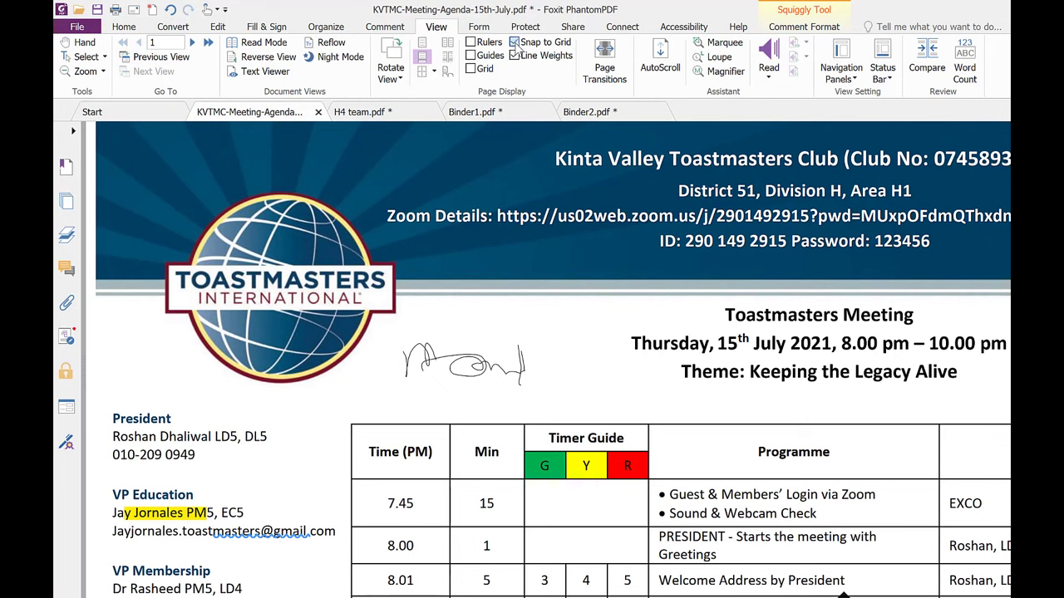
- Show the rulers, guides and grid over the agenda page, and hide all three again
click(472, 43)
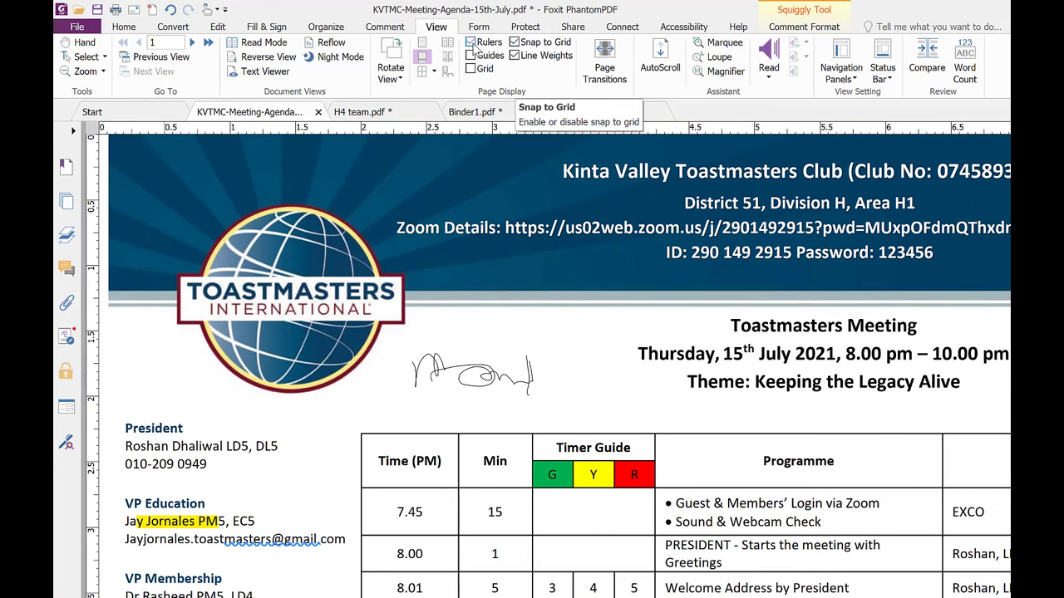
click(470, 70)
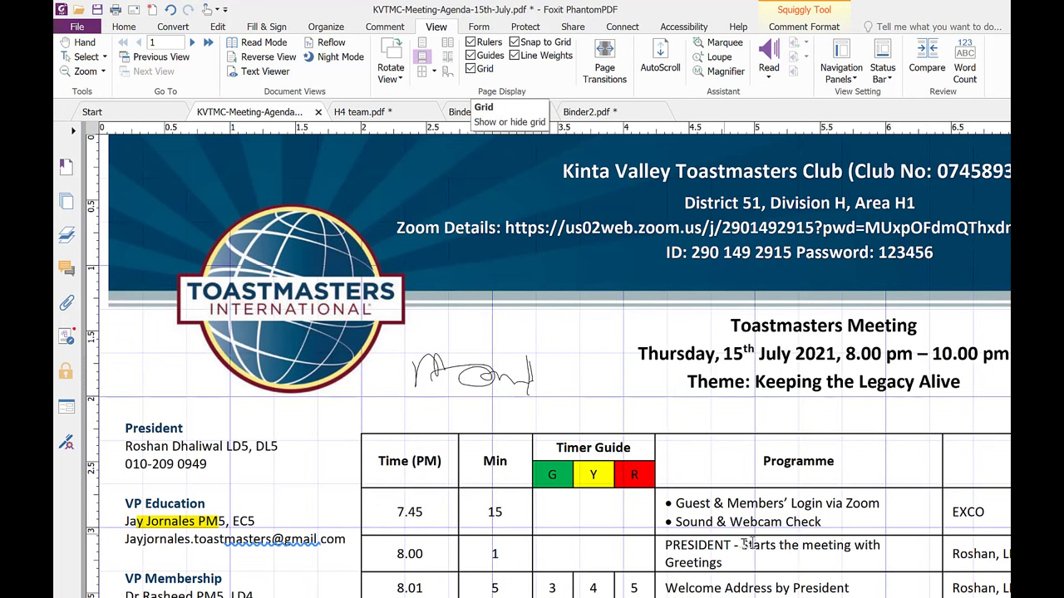
click(472, 42)
click(472, 55)
click(470, 70)
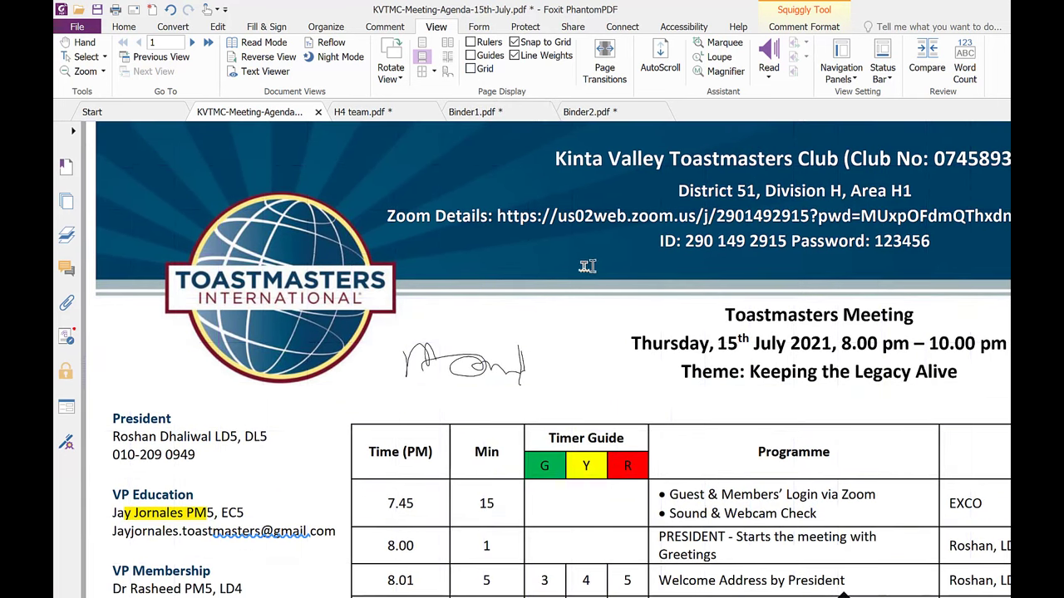
- View the open Binder1, Binder2 and H4 team documents and return to the KVTMC meeting agenda
click(469, 112)
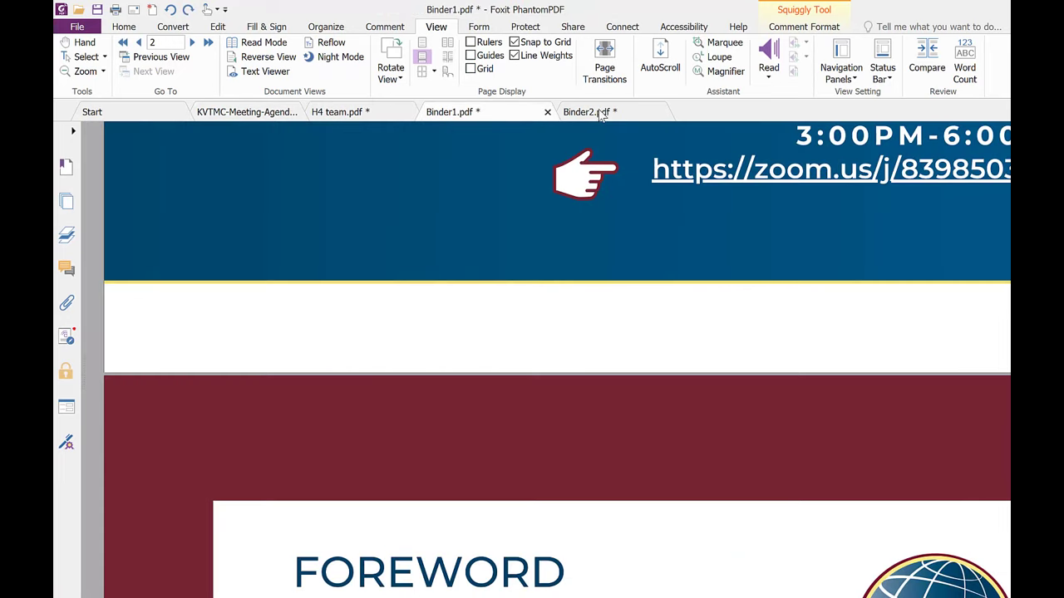
click(600, 115)
click(480, 110)
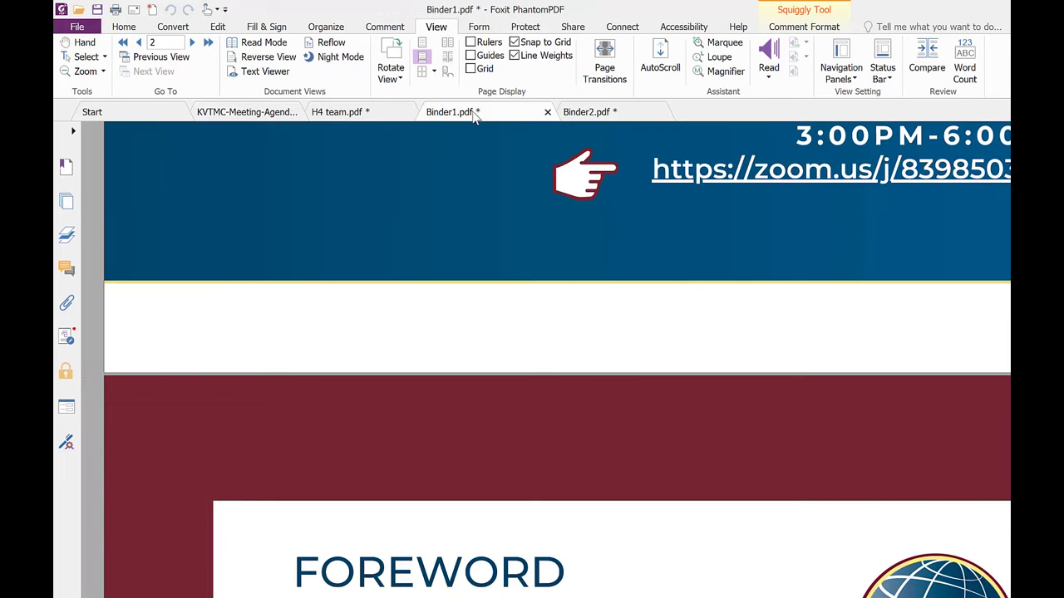
click(363, 108)
click(241, 113)
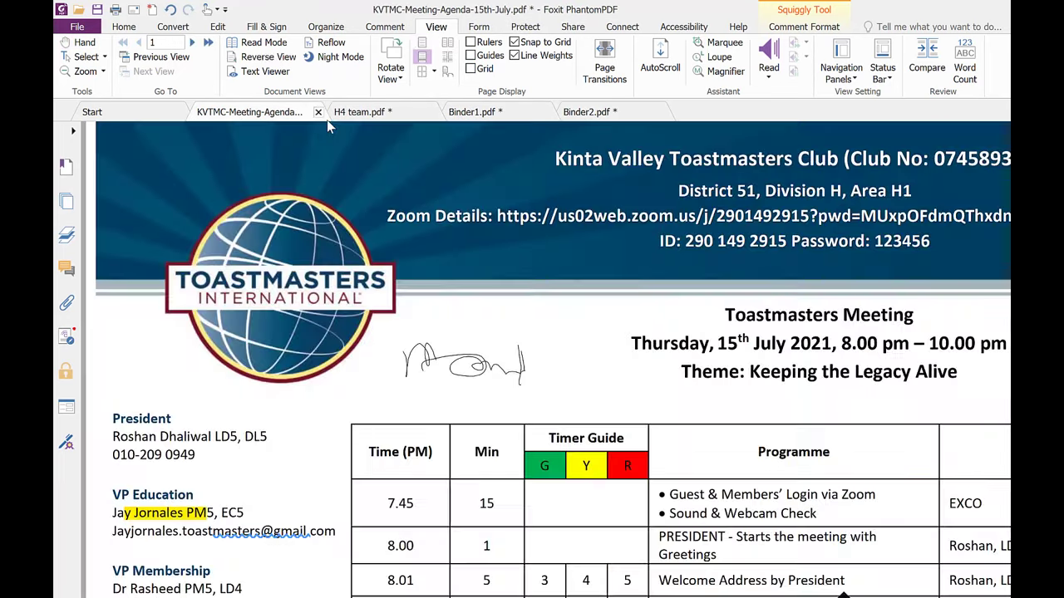
- Try requiring a password to open the meeting agenda, and cancel the password protection without entering one
click(478, 27)
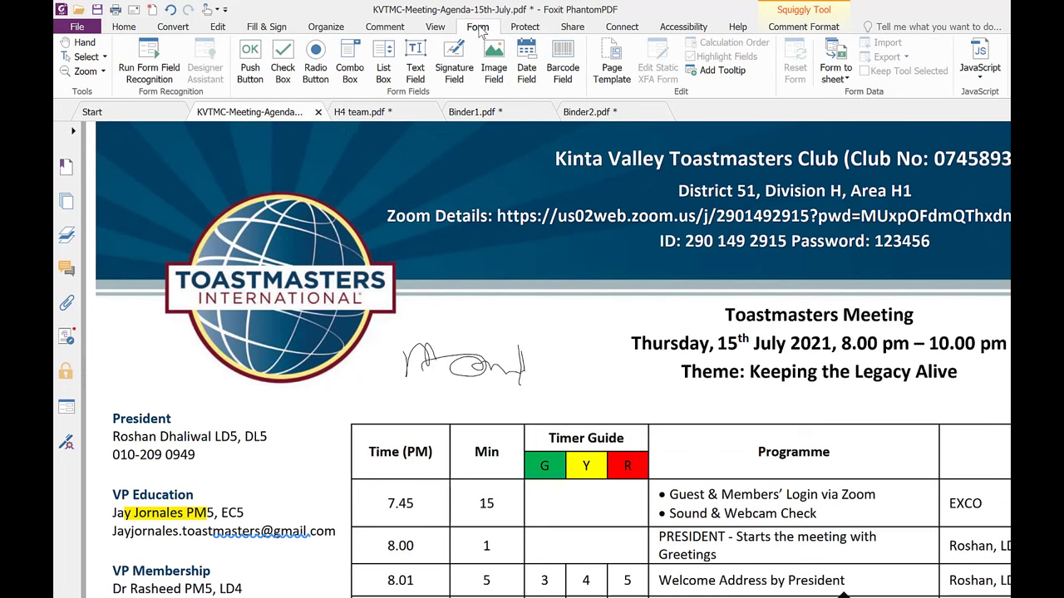
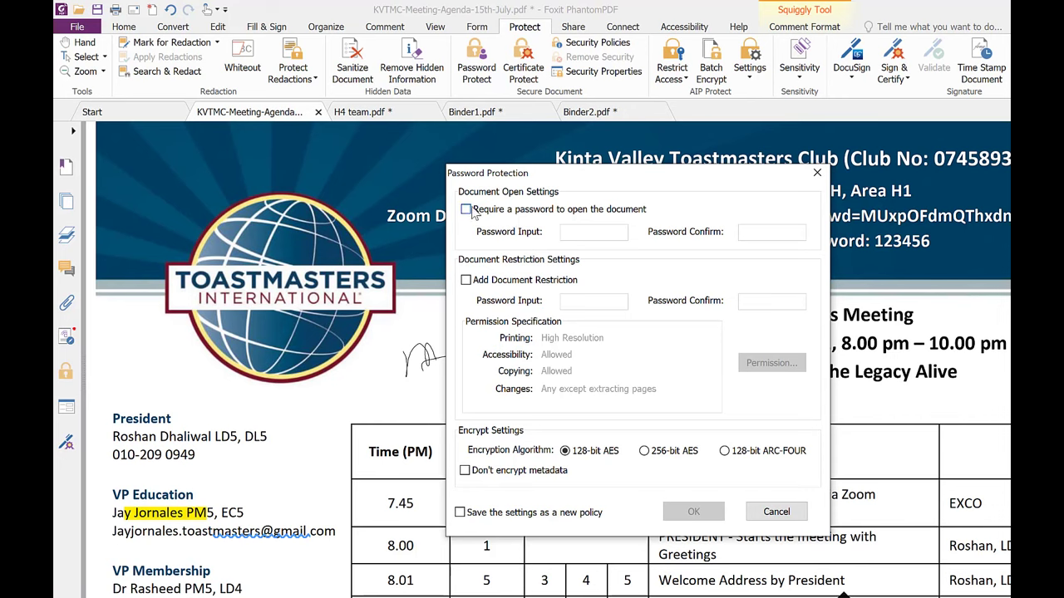
click(466, 209)
click(570, 233)
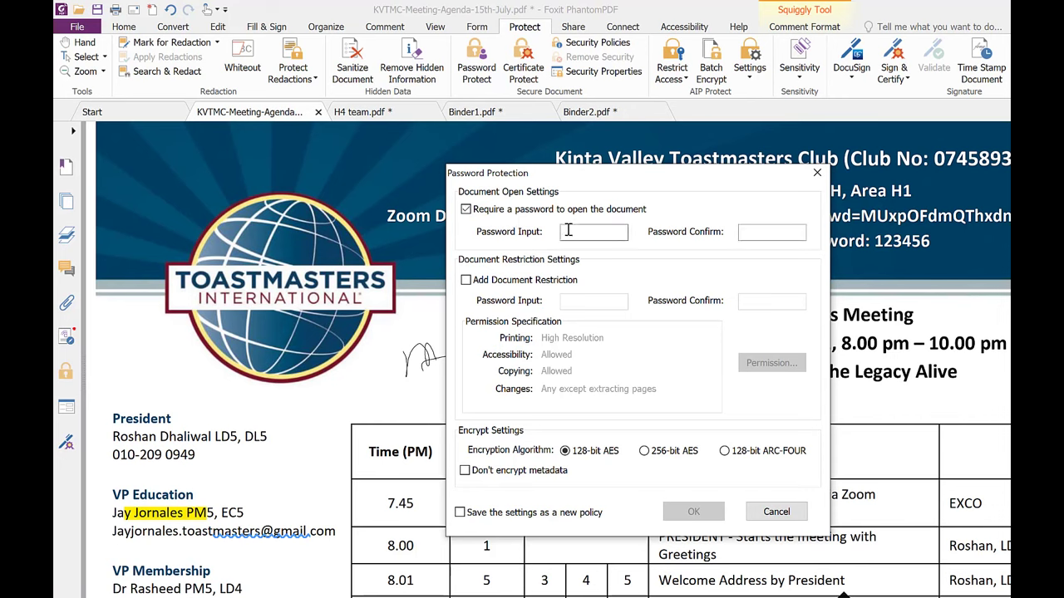
click(795, 237)
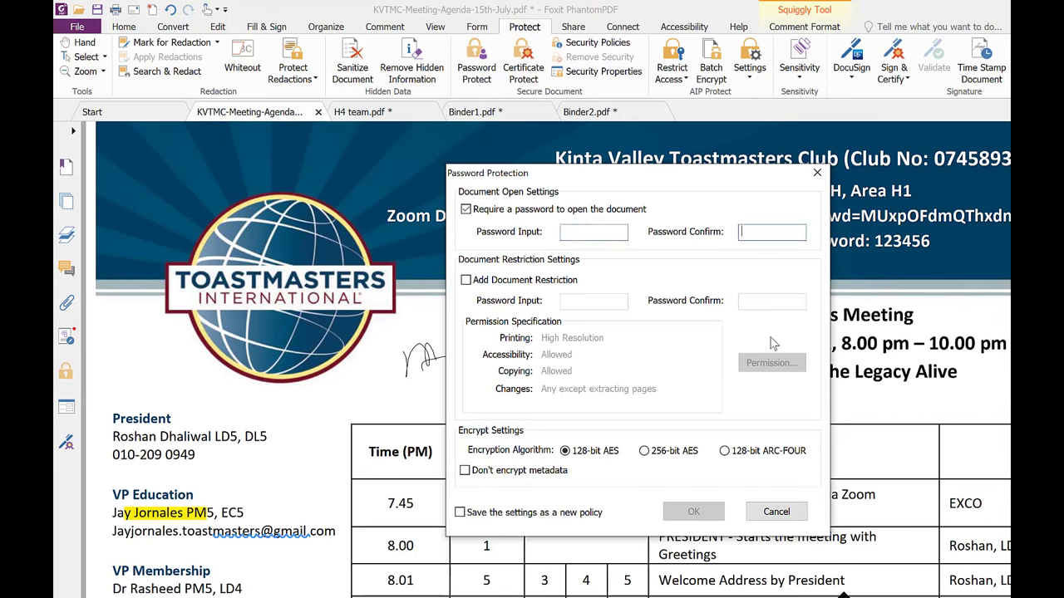
click(776, 512)
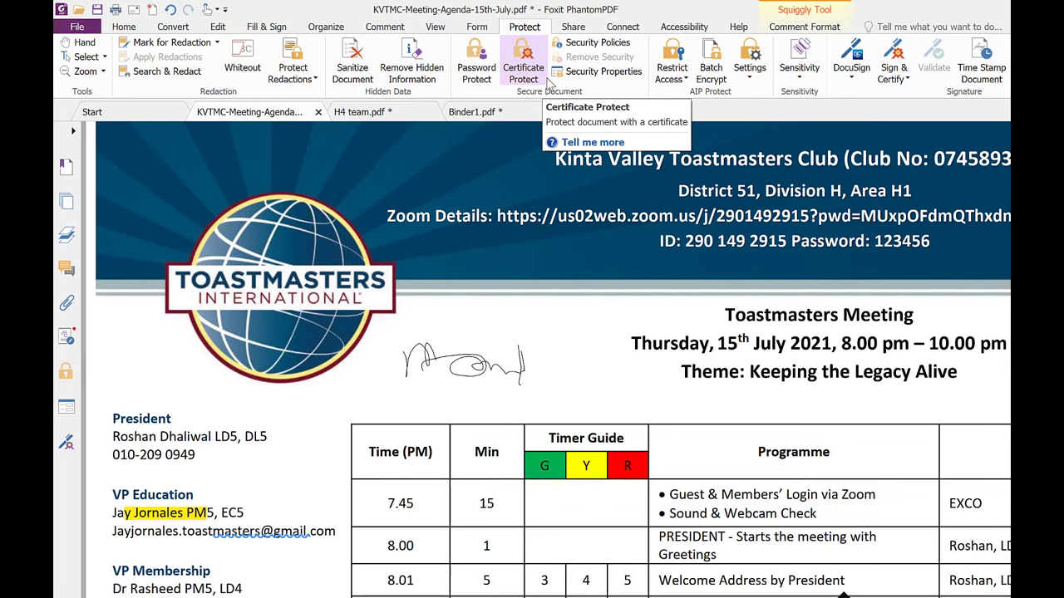
- Look through the options for emailing the agenda, sending it for review and saving it to eDOCS DM
click(572, 27)
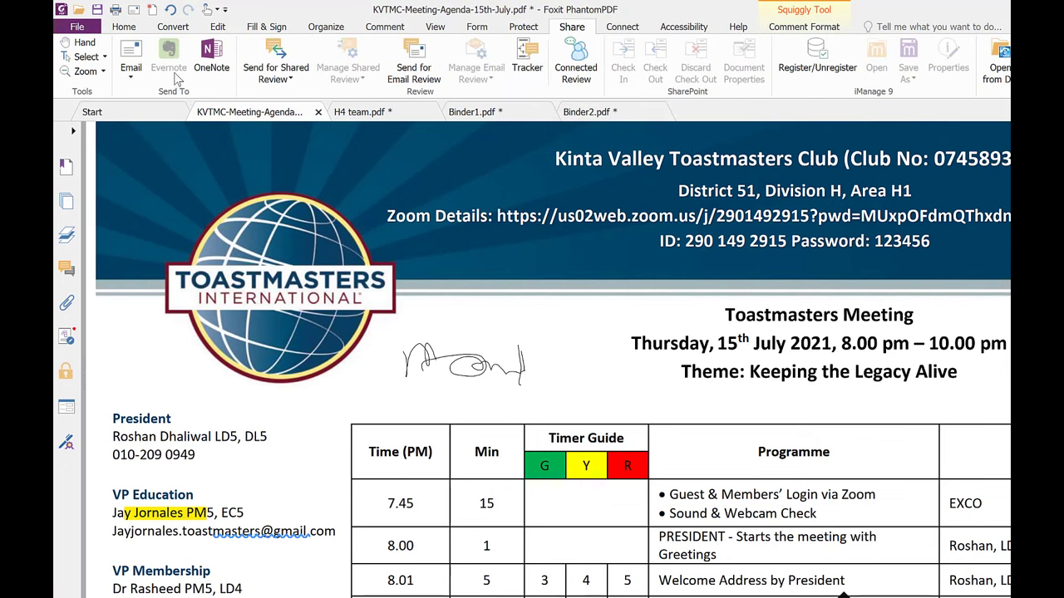
click(132, 77)
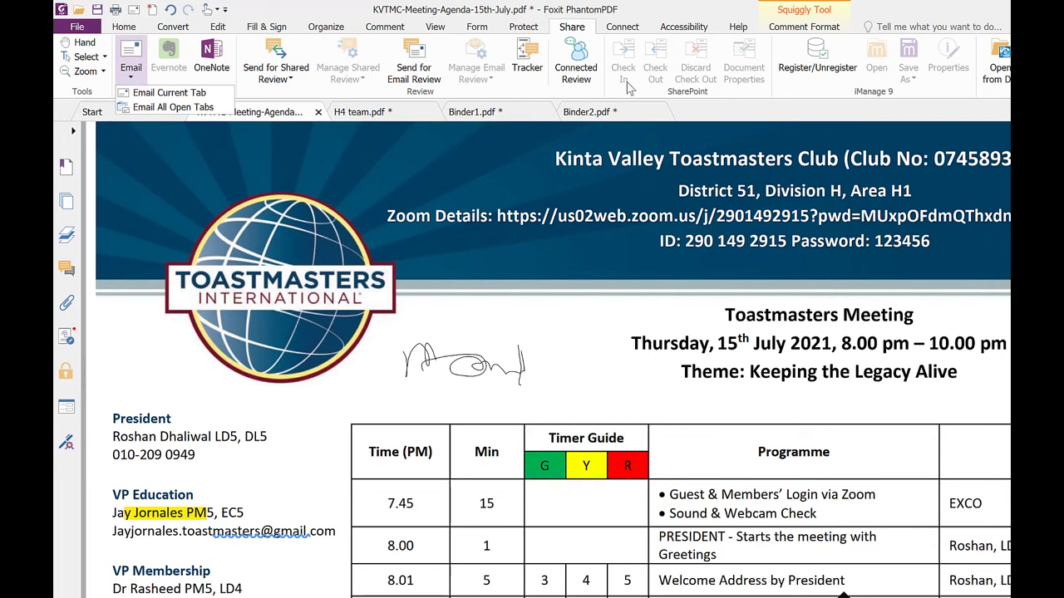
click(659, 6)
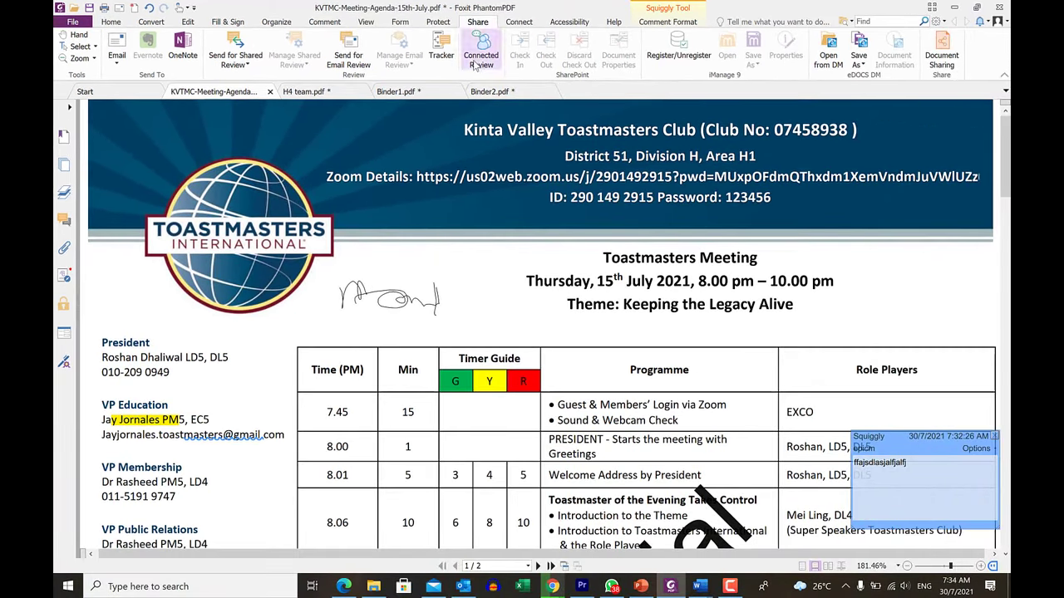
click(862, 71)
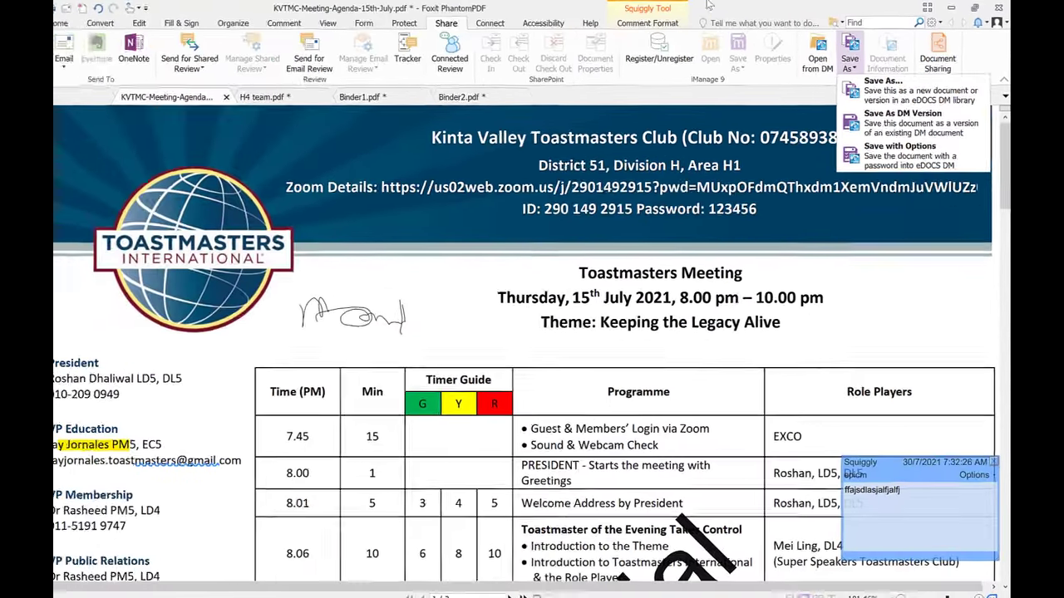
- Look over the ConnectedPDF, accessibility and help tools
click(251, 33)
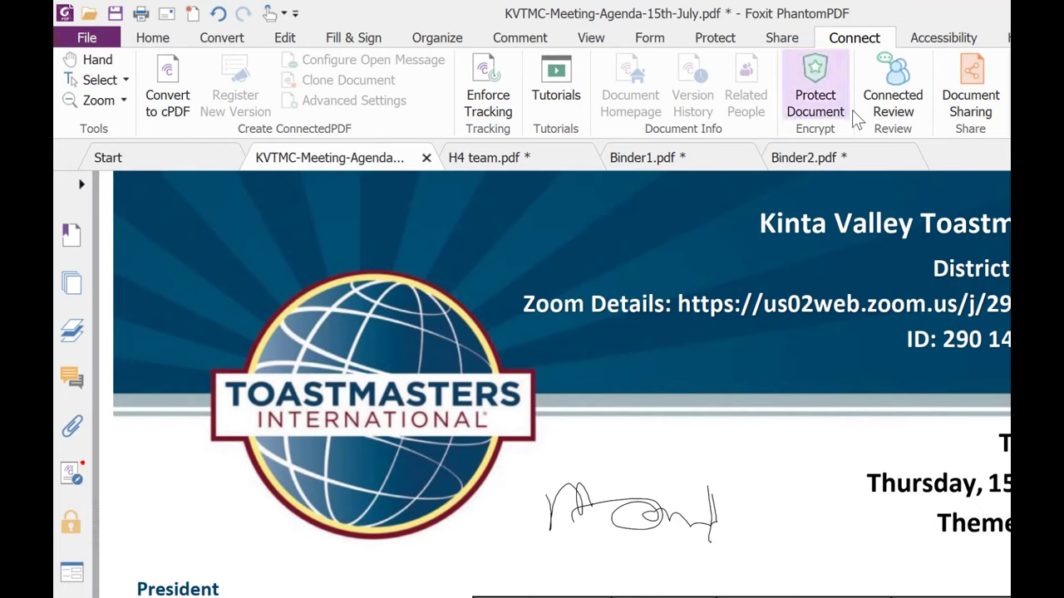
click(947, 39)
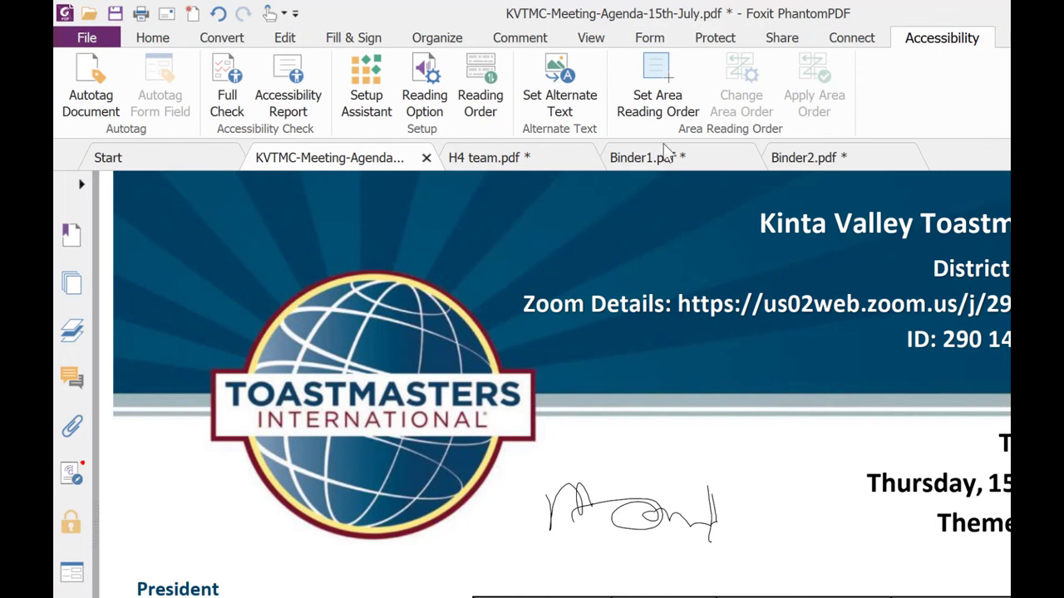
click(984, 36)
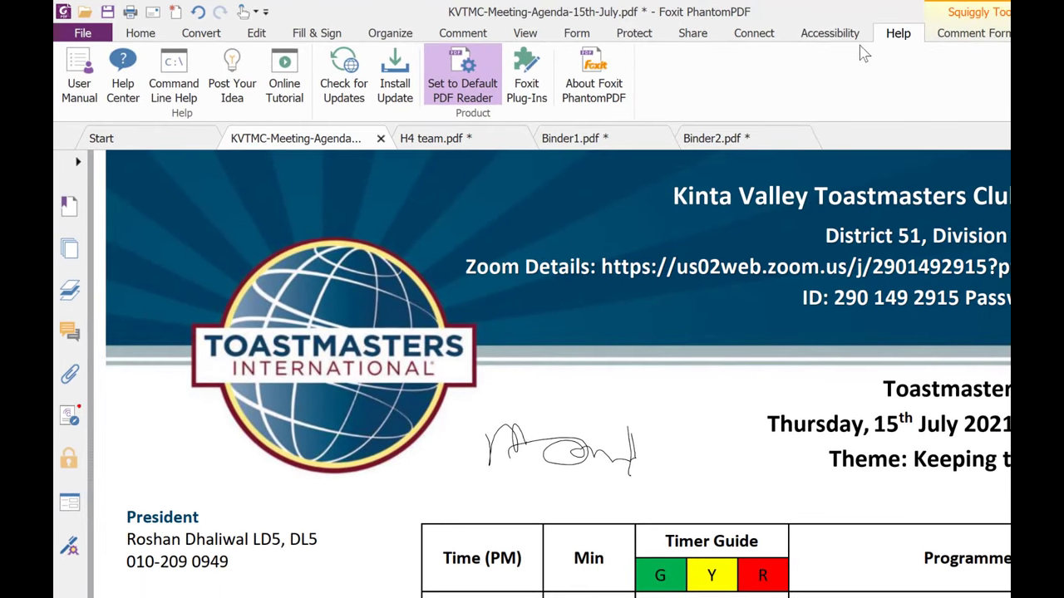